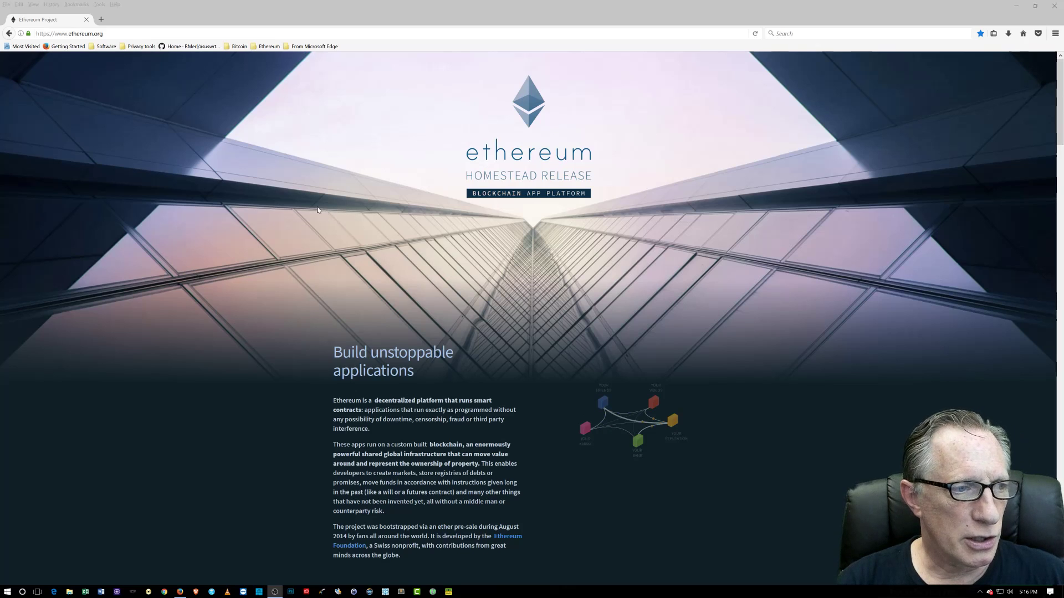
- Scroll ethereum.org down to the 'Smart money, smart wallet' section
scroll(217, 227, down, 5)
scroll(218, 231, down, 8)
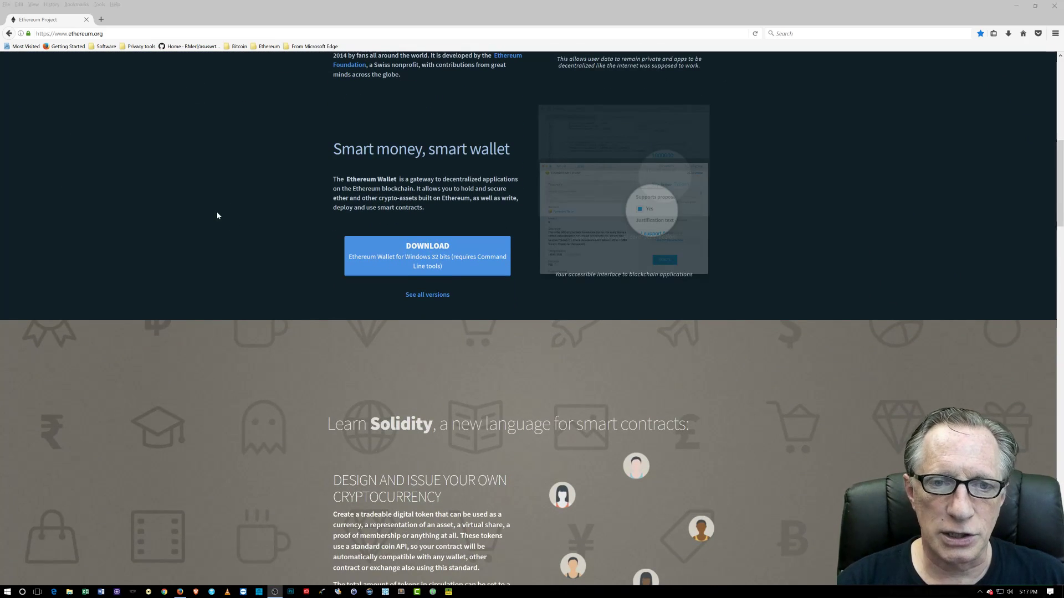
scroll(222, 209, down, 4)
scroll(225, 211, up, 2)
- Accept the download terms for all versions and scroll to the v0.8.10 SHA-256 checksums and downloads
click(429, 234)
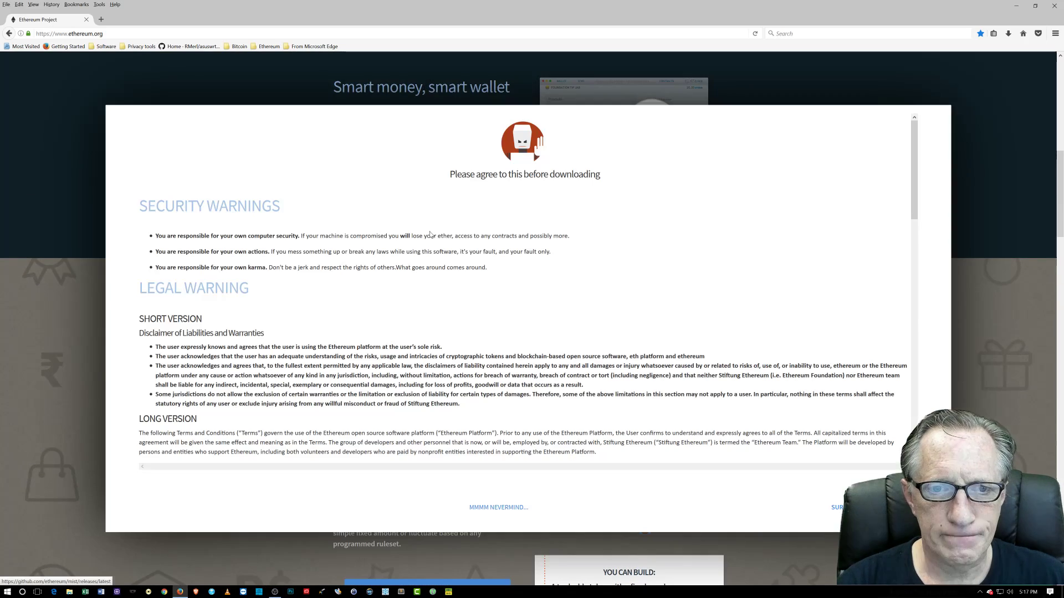
click(839, 507)
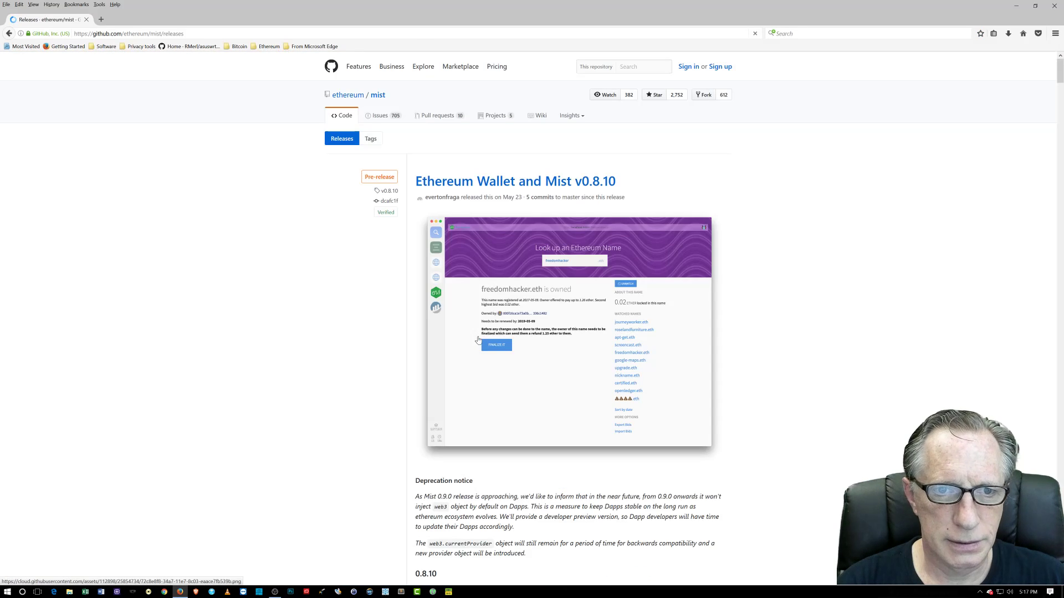
scroll(480, 323, down, 6)
scroll(346, 260, down, 15)
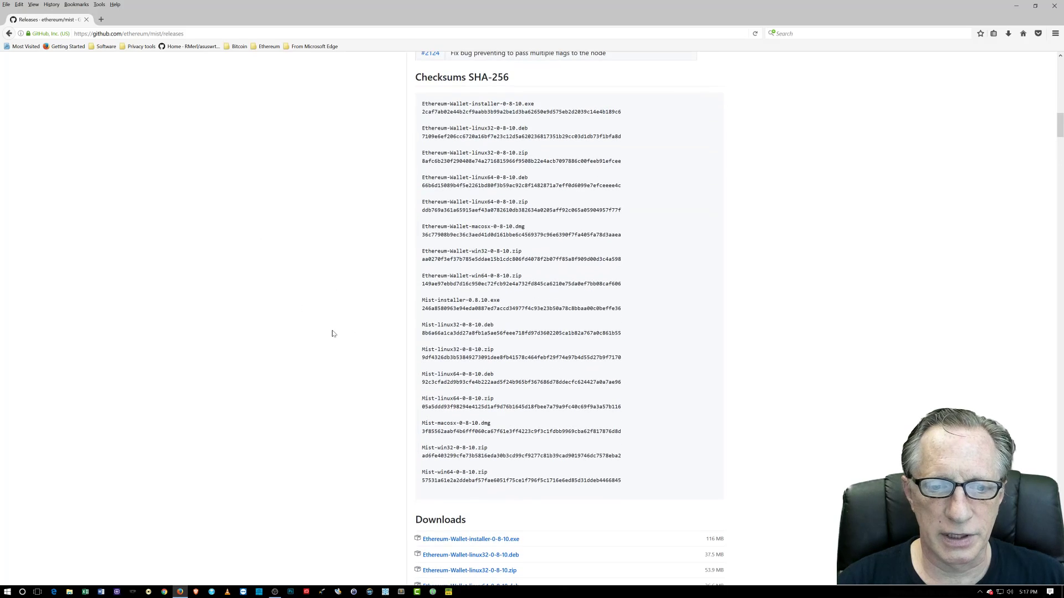
scroll(333, 333, down, 5)
scroll(320, 303, up, 3)
scroll(320, 301, up, 2)
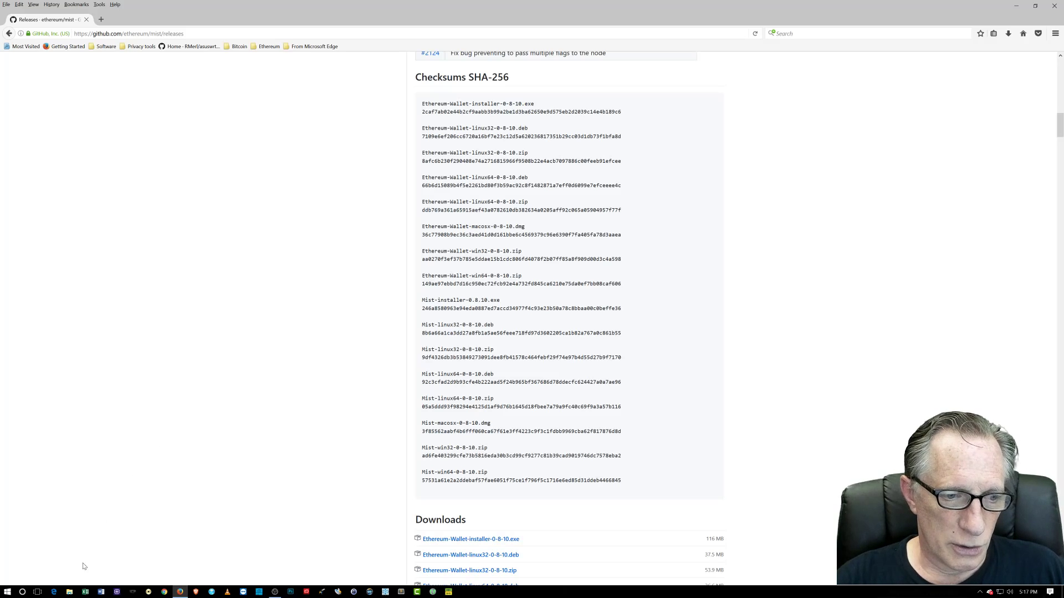
- Open File Explorer and browse Local Disk (C:) > Users into the user's home folder
click(69, 592)
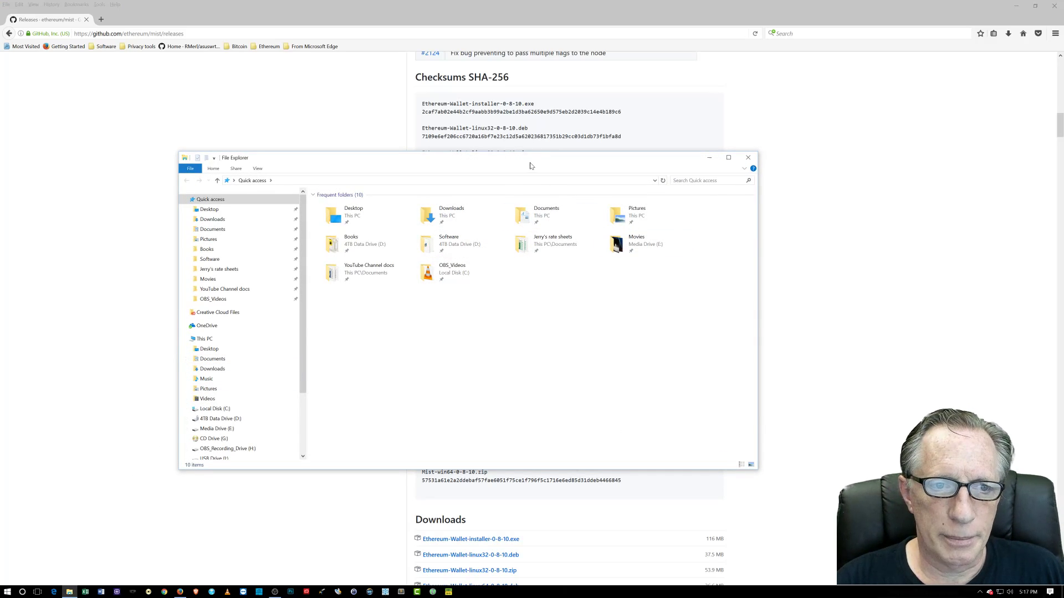
drag(529, 165, 545, 136)
scroll(320, 300, down, 1)
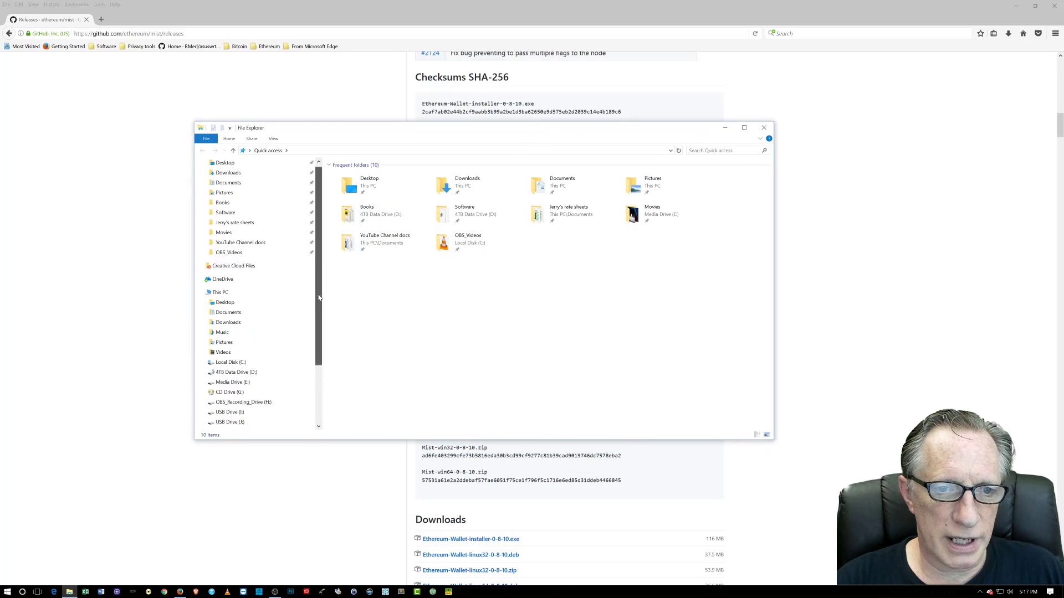
drag(319, 300, 323, 351)
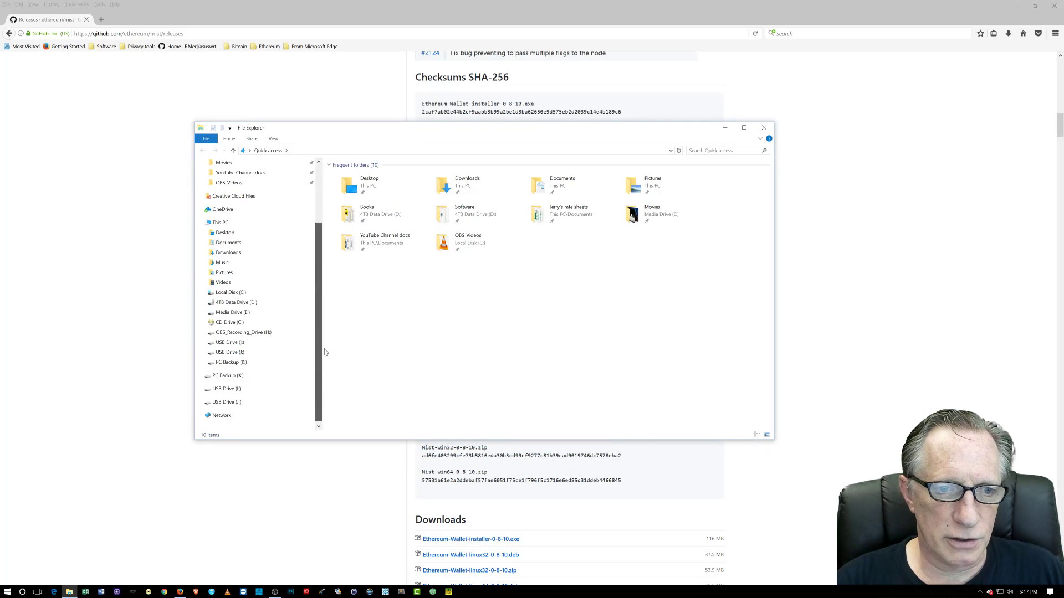
click(256, 293)
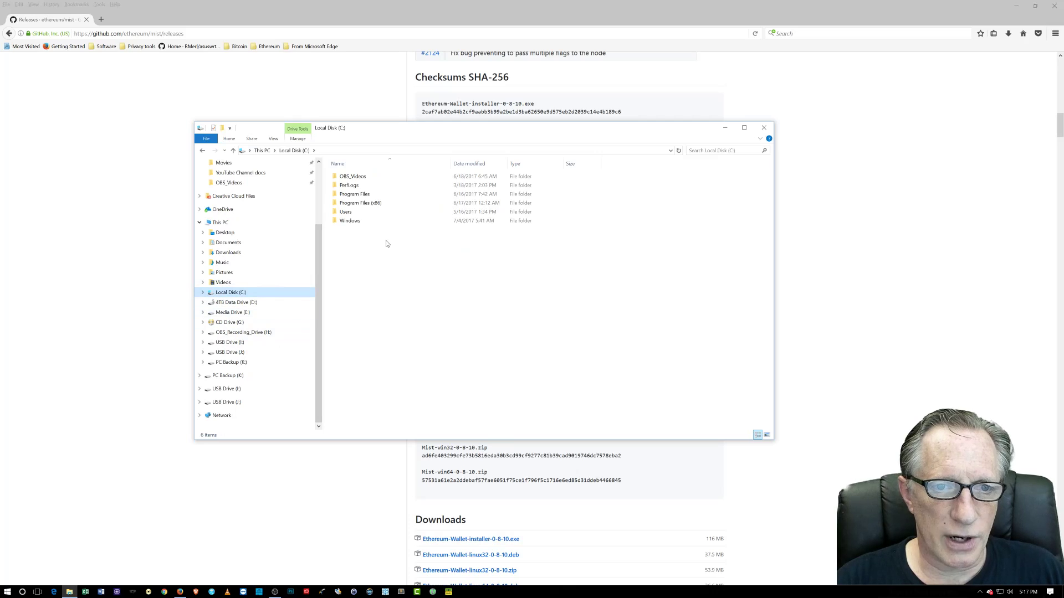
double_click(350, 212)
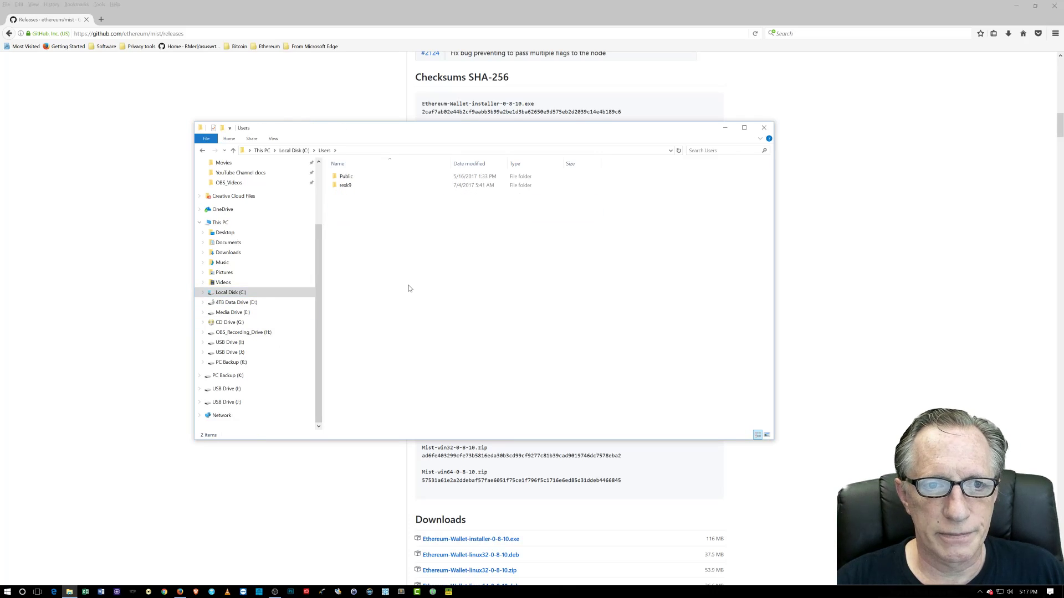
double_click(358, 189)
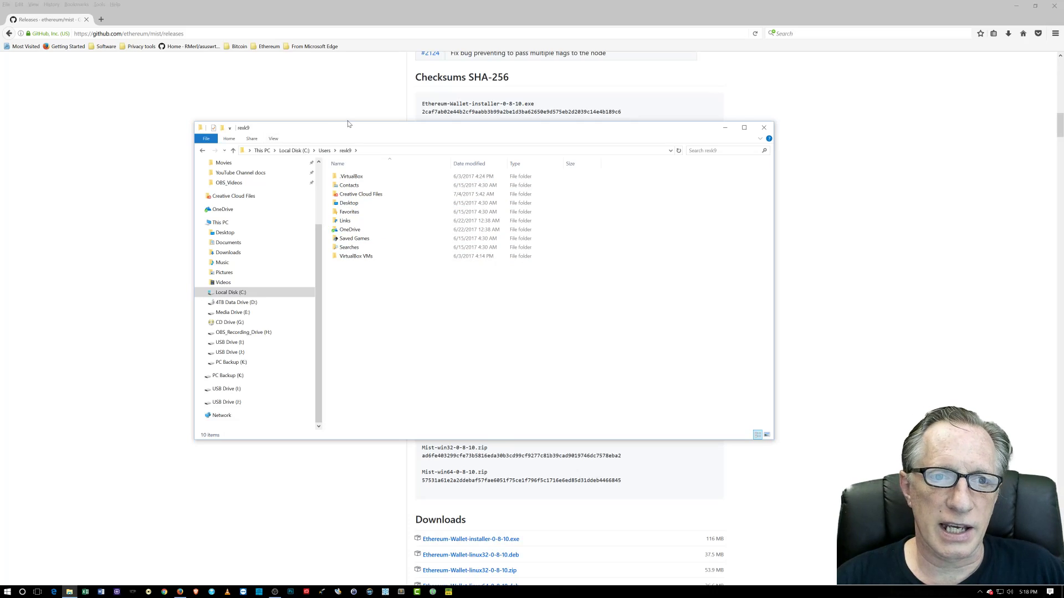
- Enable 'Show hidden files, folders, and drives' in Folder Options and apply it
click(274, 139)
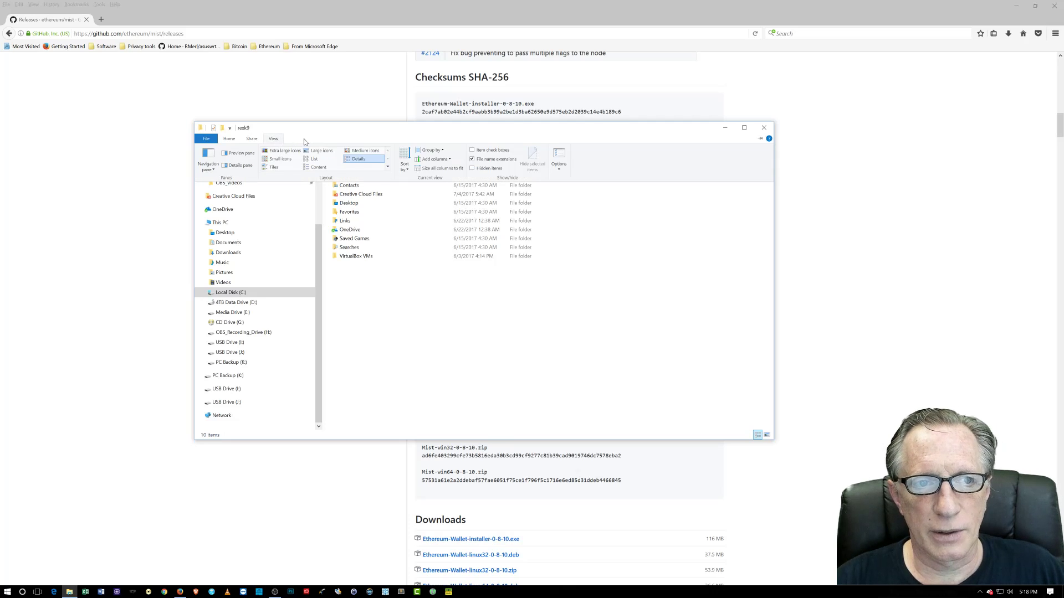
click(560, 158)
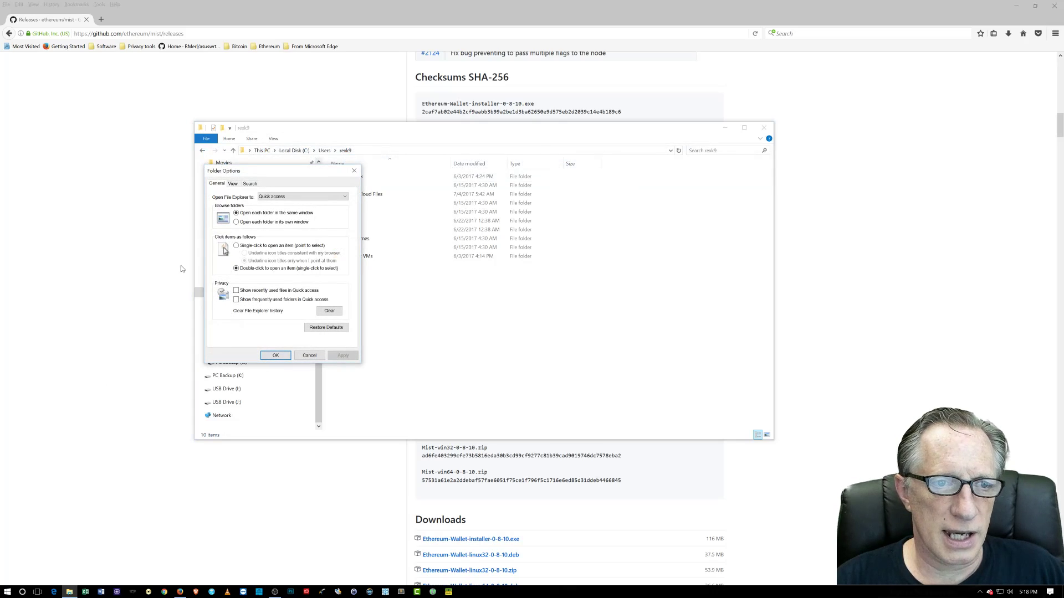
drag(263, 174, 319, 128)
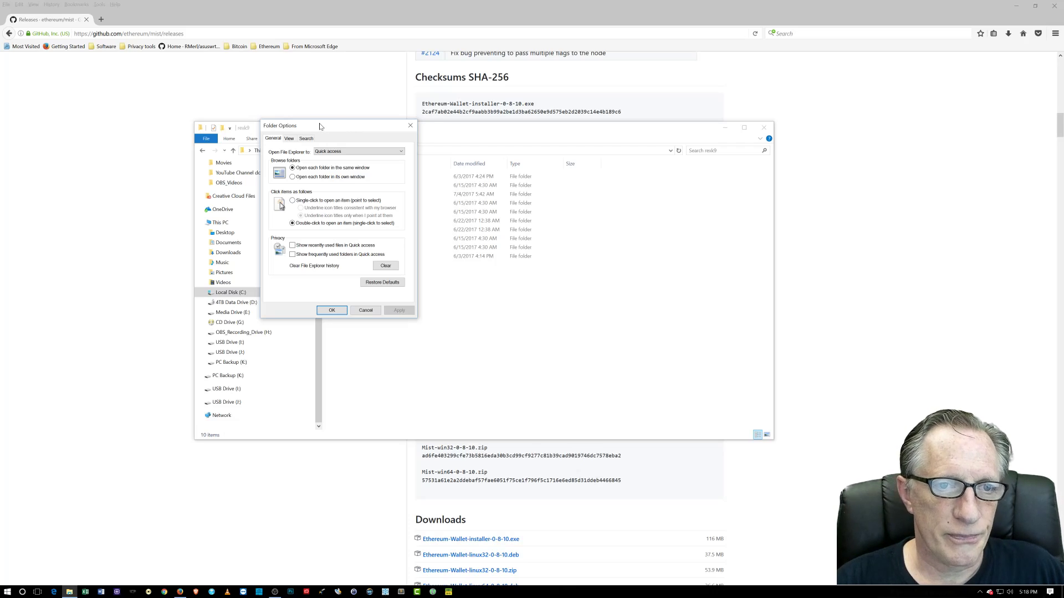
click(289, 139)
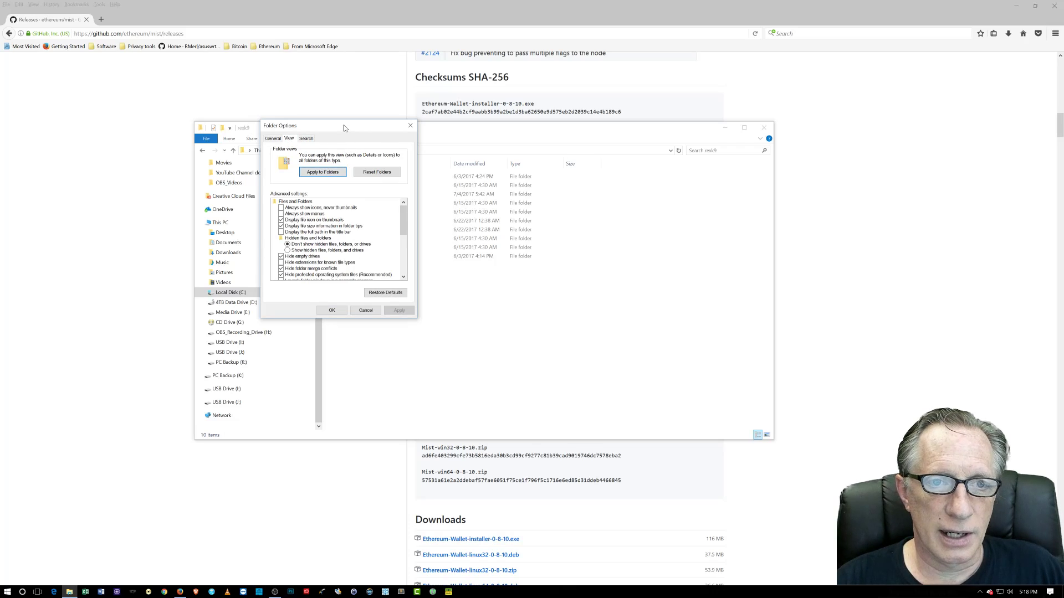
mouse_move(401, 221)
mouse_down()
mouse_move(403, 242)
mouse_move(406, 209)
mouse_up()
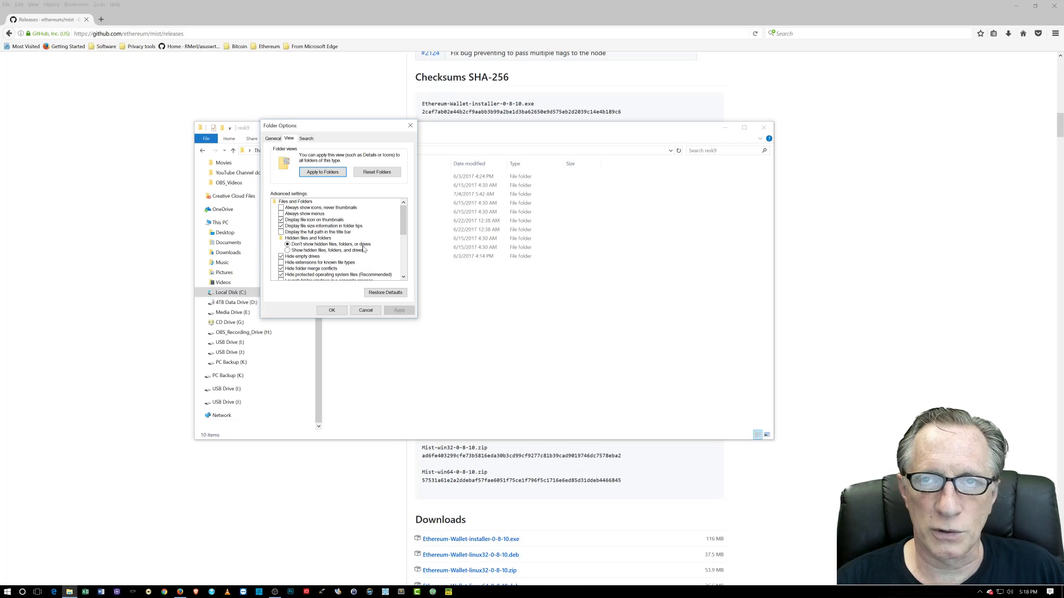
click(287, 250)
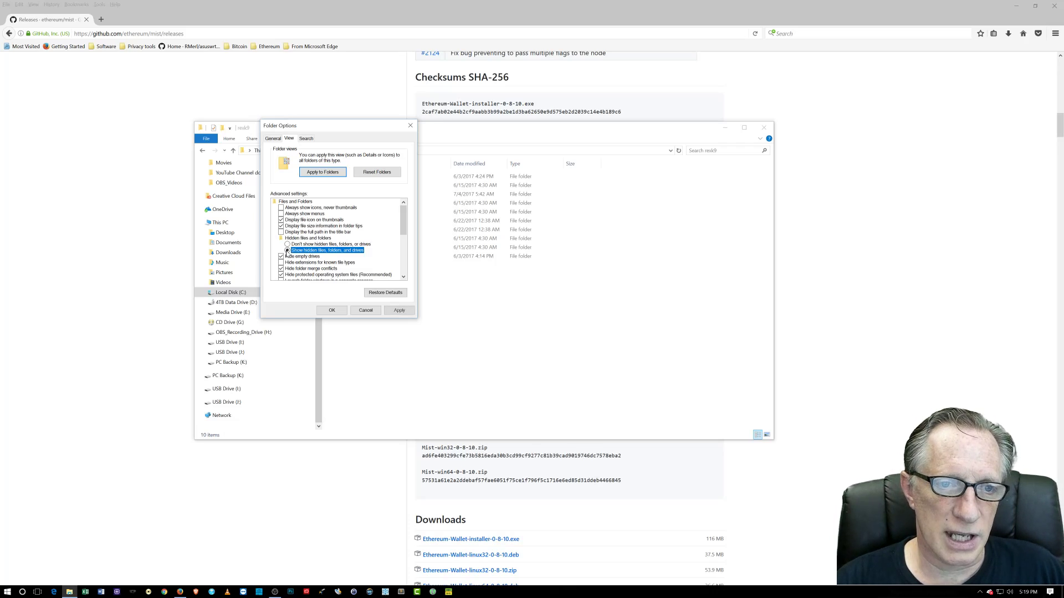
click(400, 311)
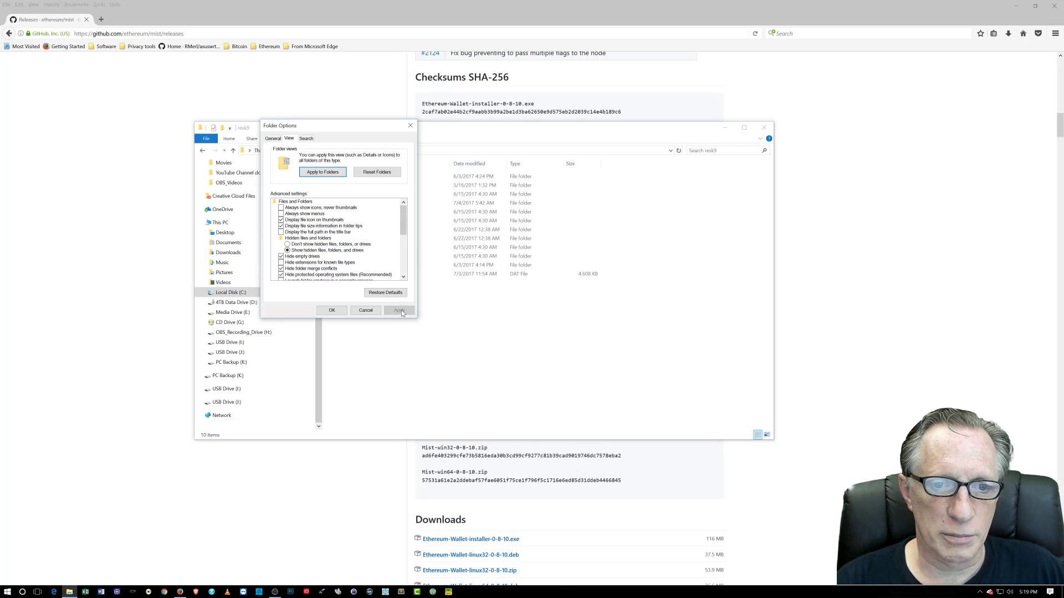
click(335, 313)
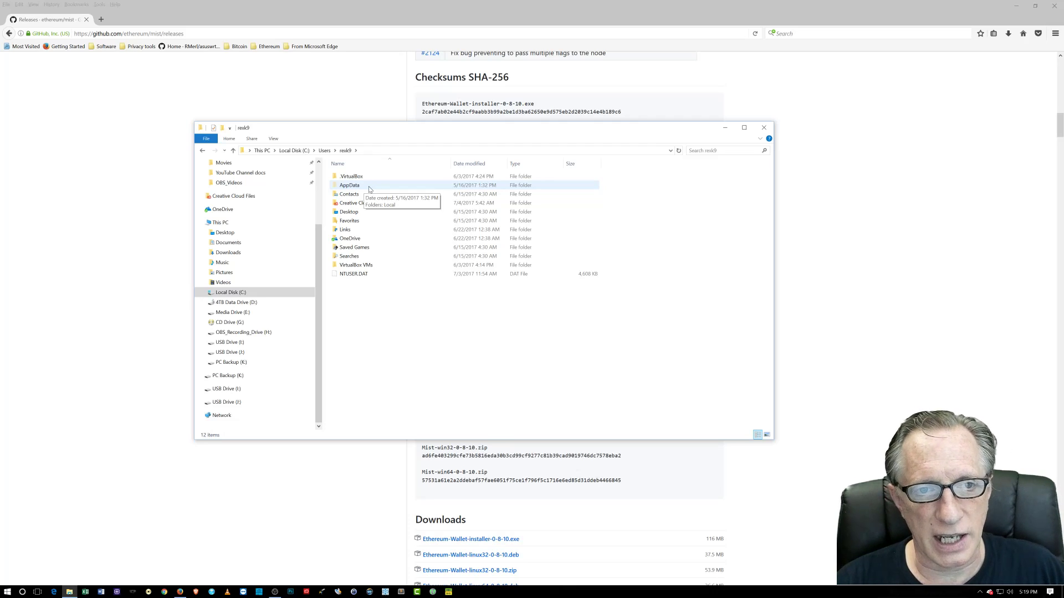
- Browse AppData > Roaming > Ethereum into keystore, then return up to the Ethereum folder
click(363, 187)
double_click(363, 187)
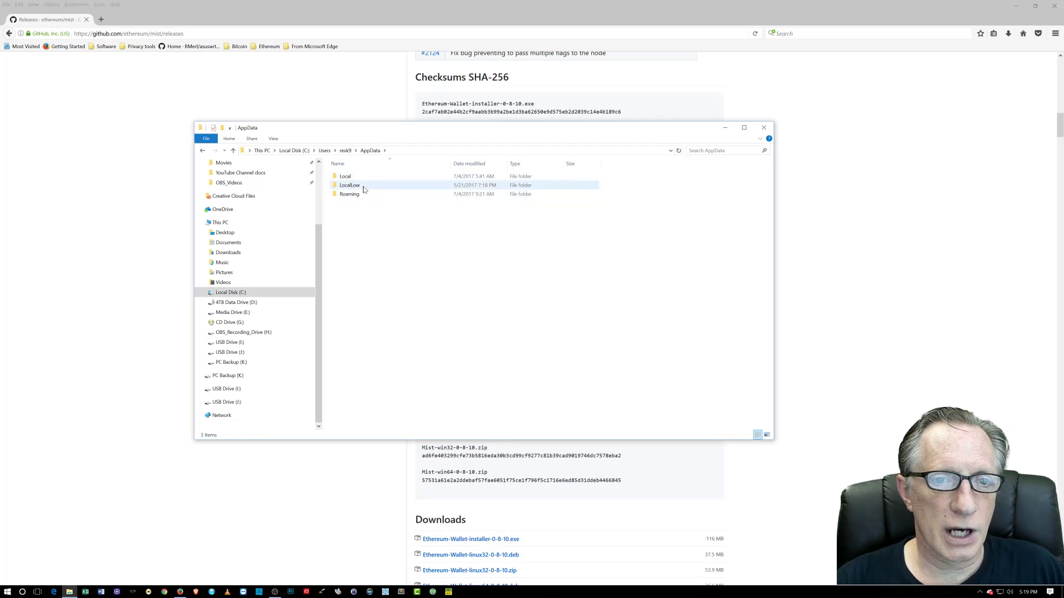
double_click(355, 194)
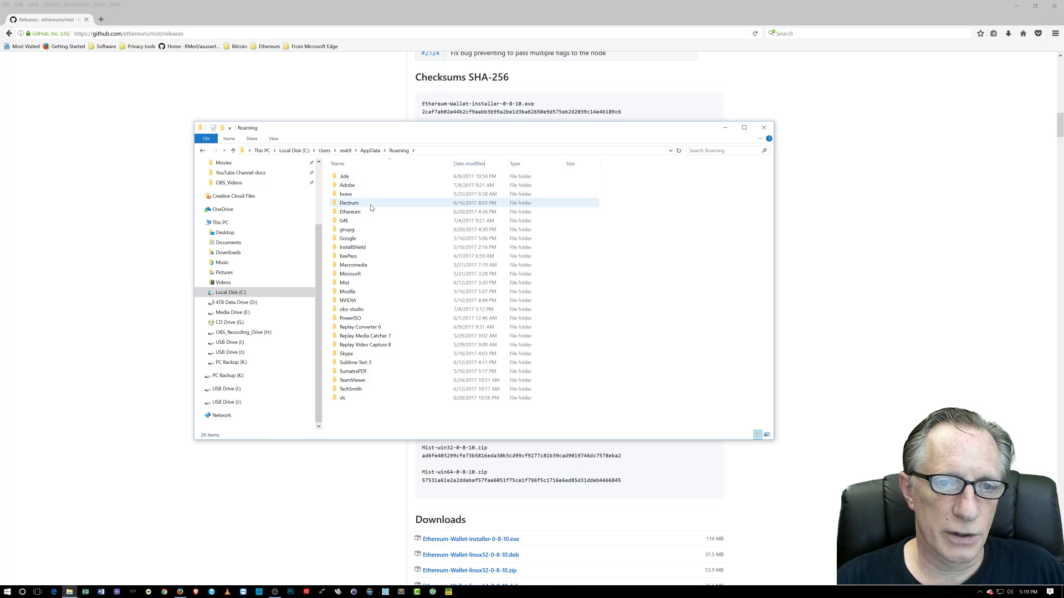
mouse_move(370, 207)
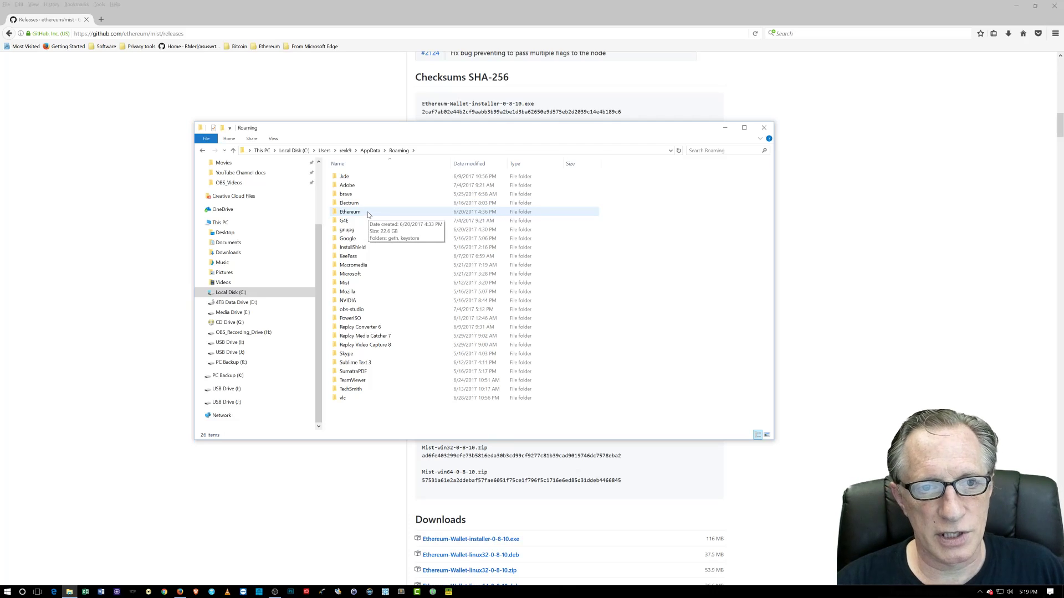
double_click(368, 213)
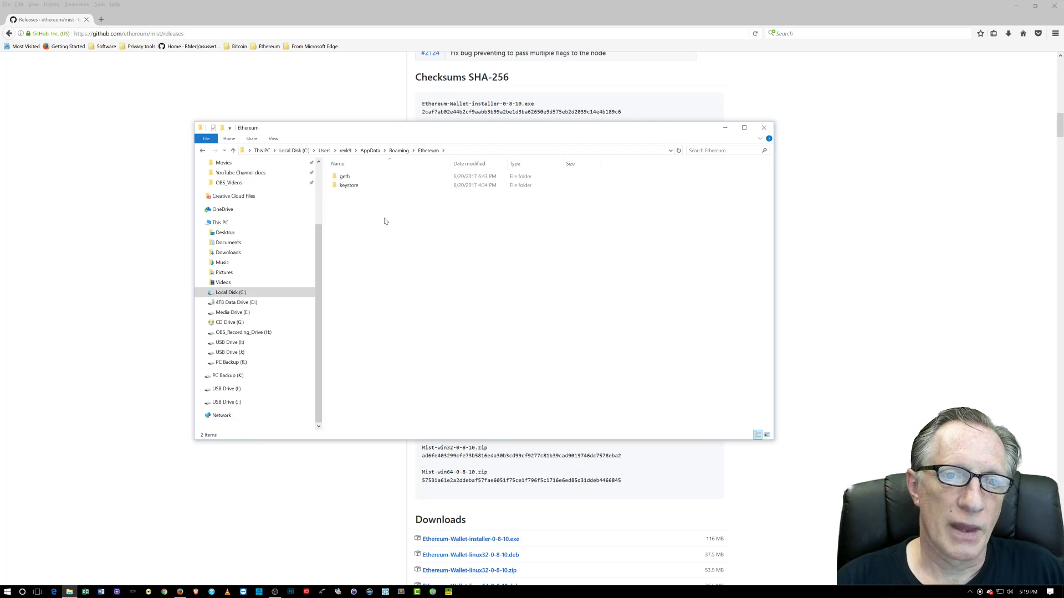
mouse_move(363, 187)
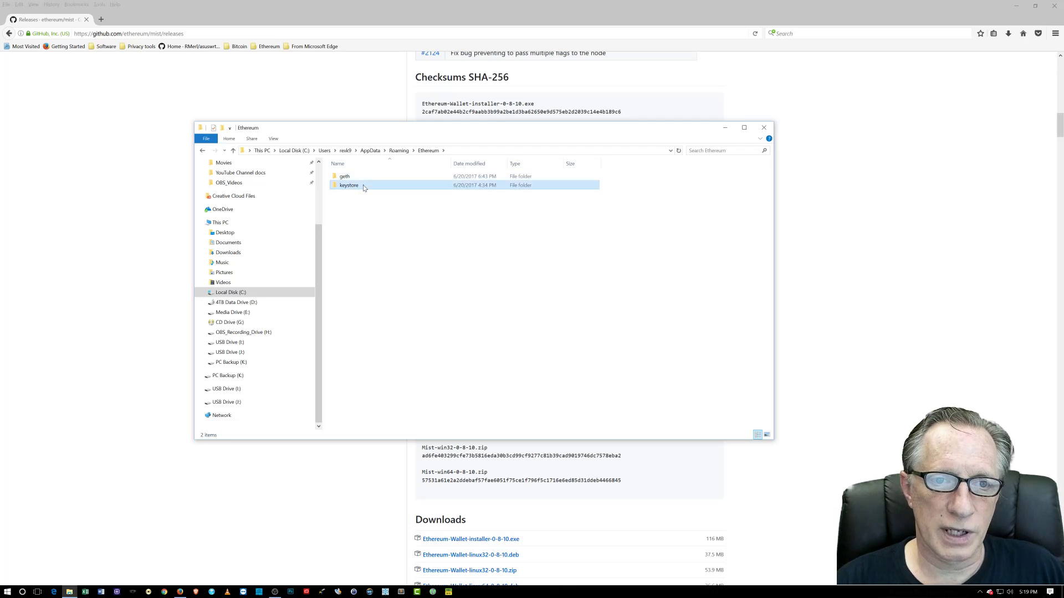
double_click(364, 186)
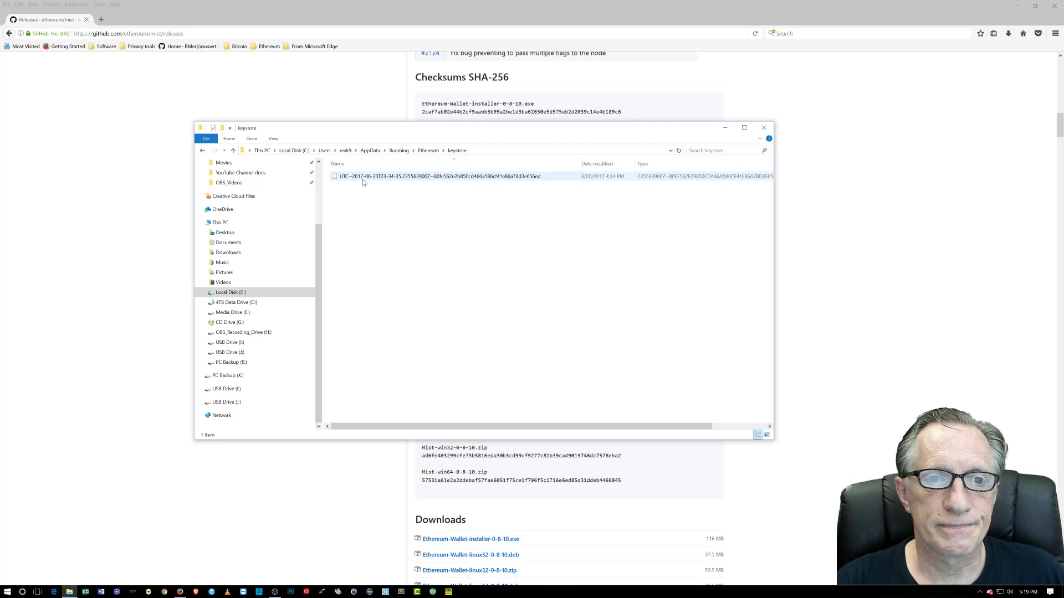
click(433, 151)
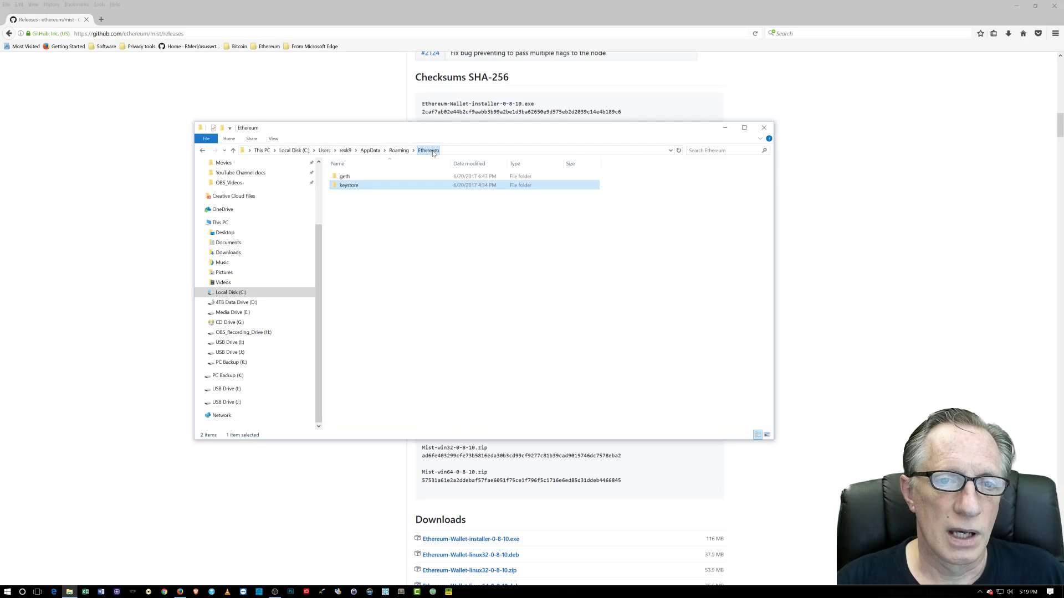
right_click(355, 179)
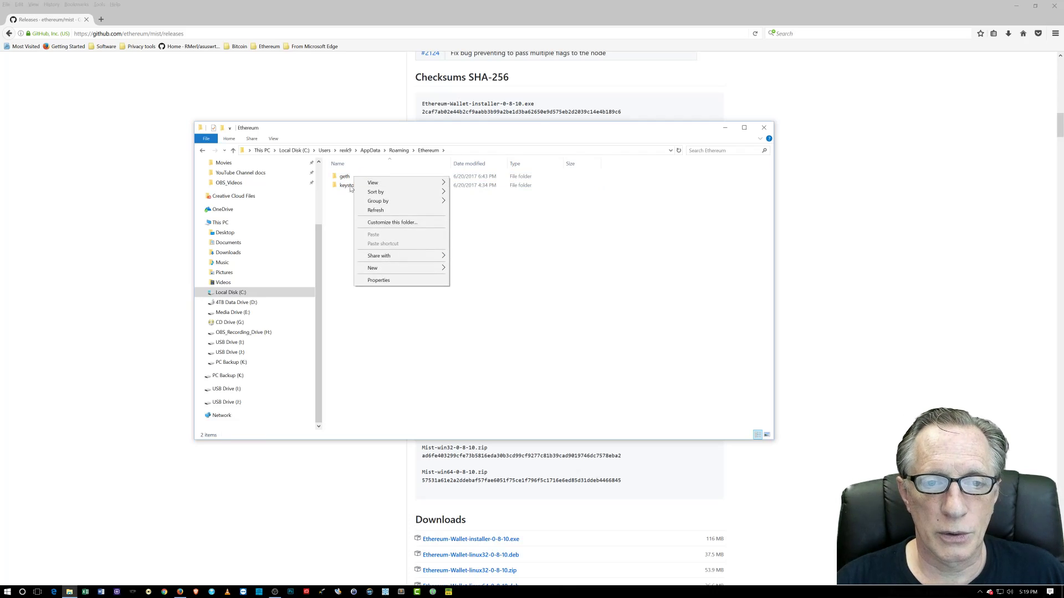
click(383, 286)
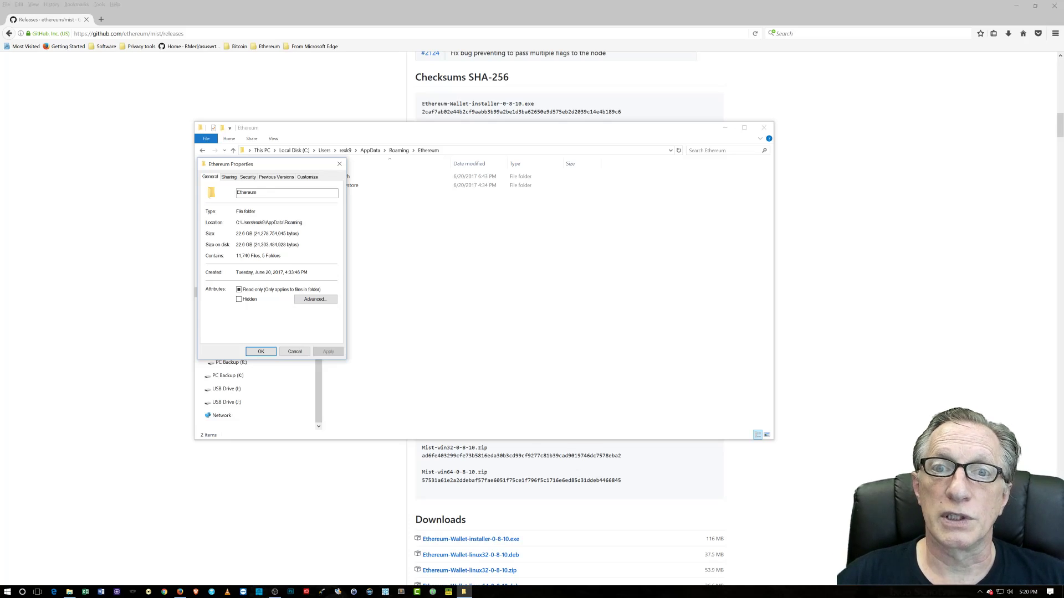
click(261, 352)
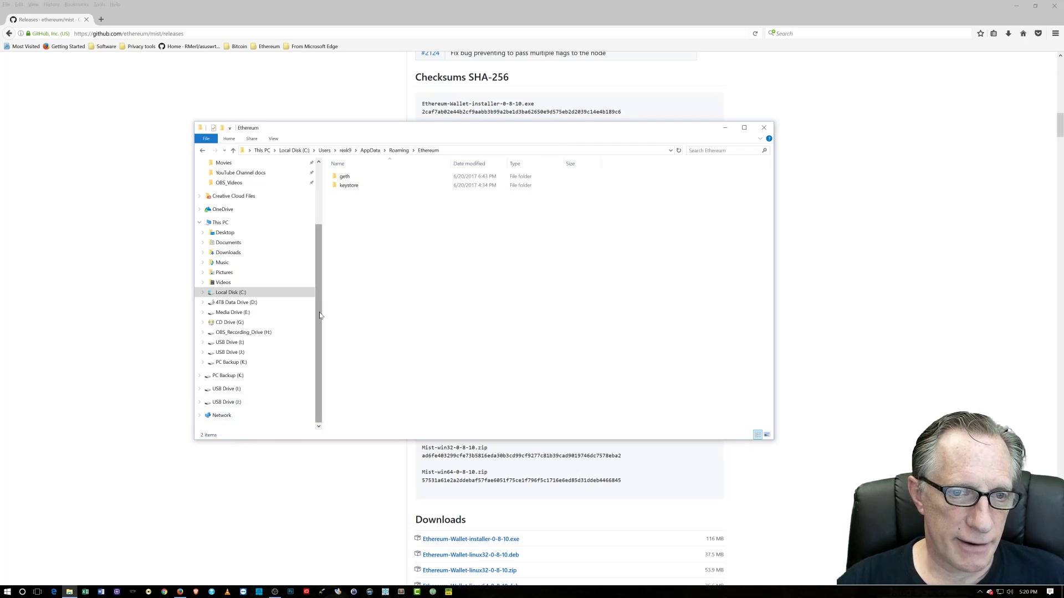
- Open D:\Software\Ethereum and run Ethereum-Wallet-installer-0-8-10.exe
scroll(320, 285, up, 3)
scroll(319, 286, up, 2)
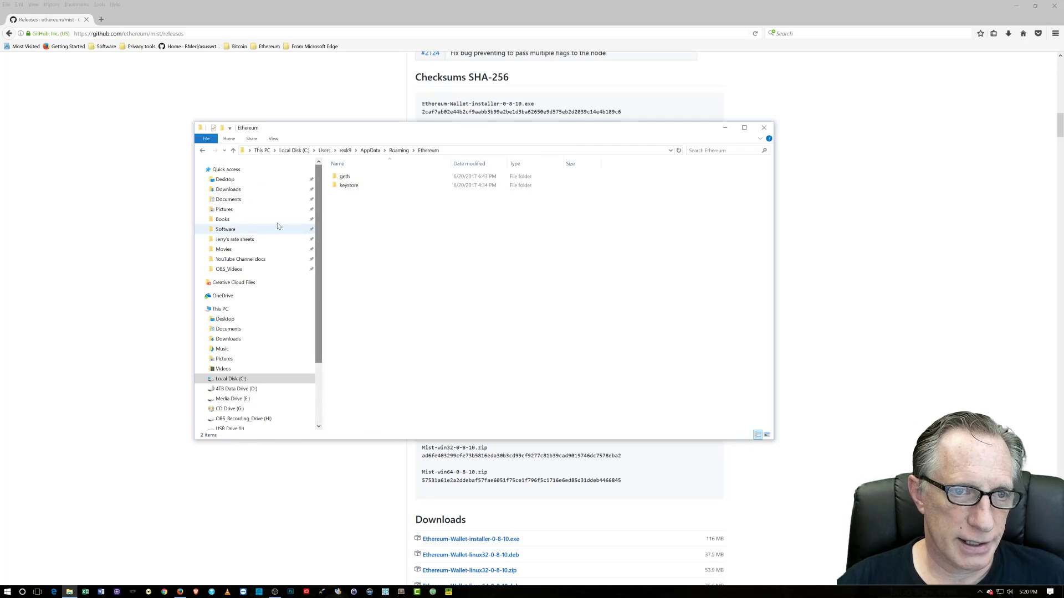
click(230, 229)
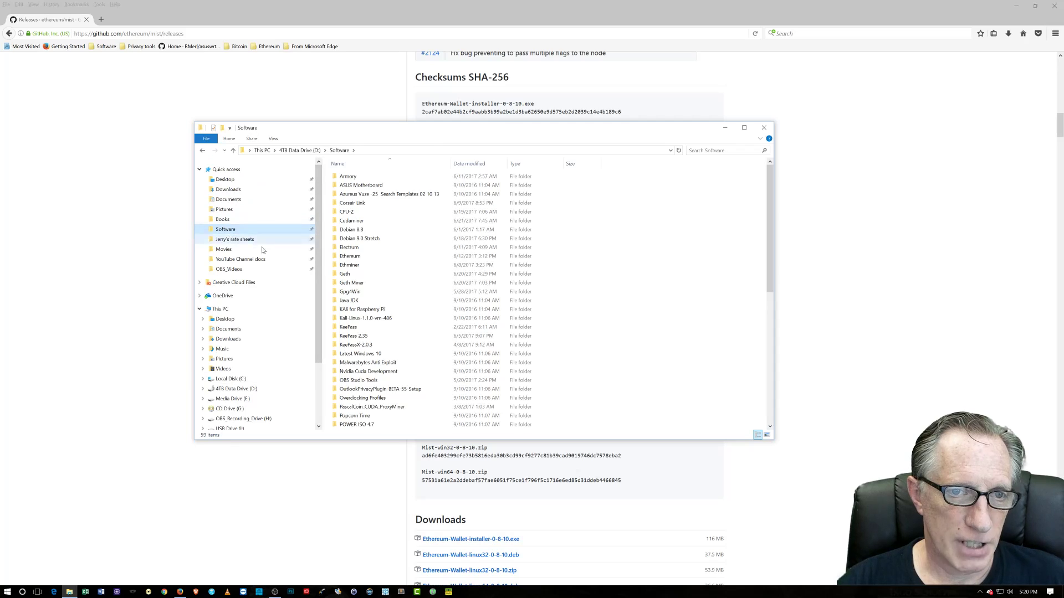
double_click(374, 256)
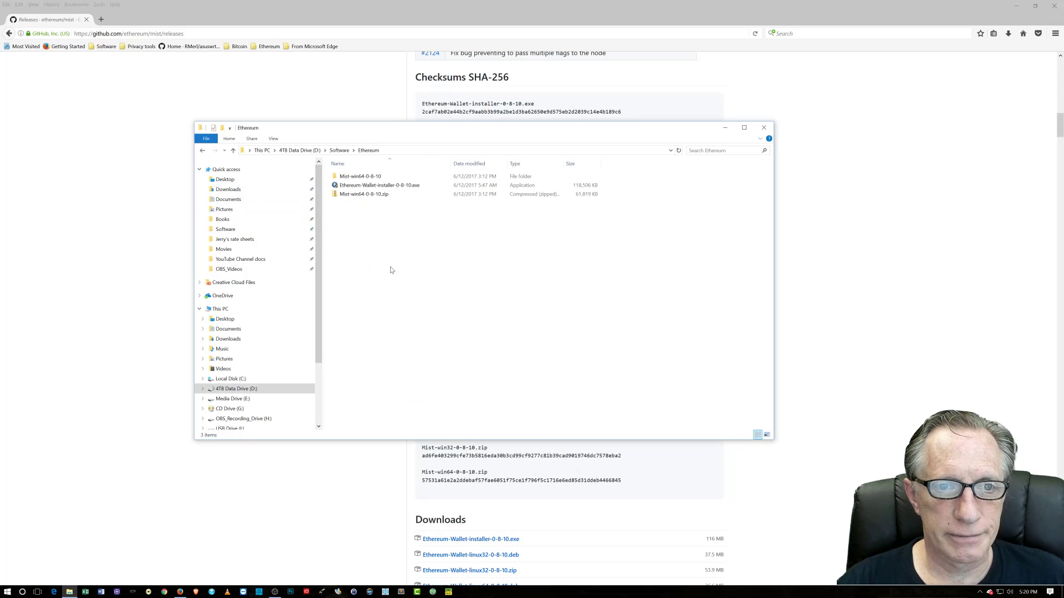
double_click(381, 187)
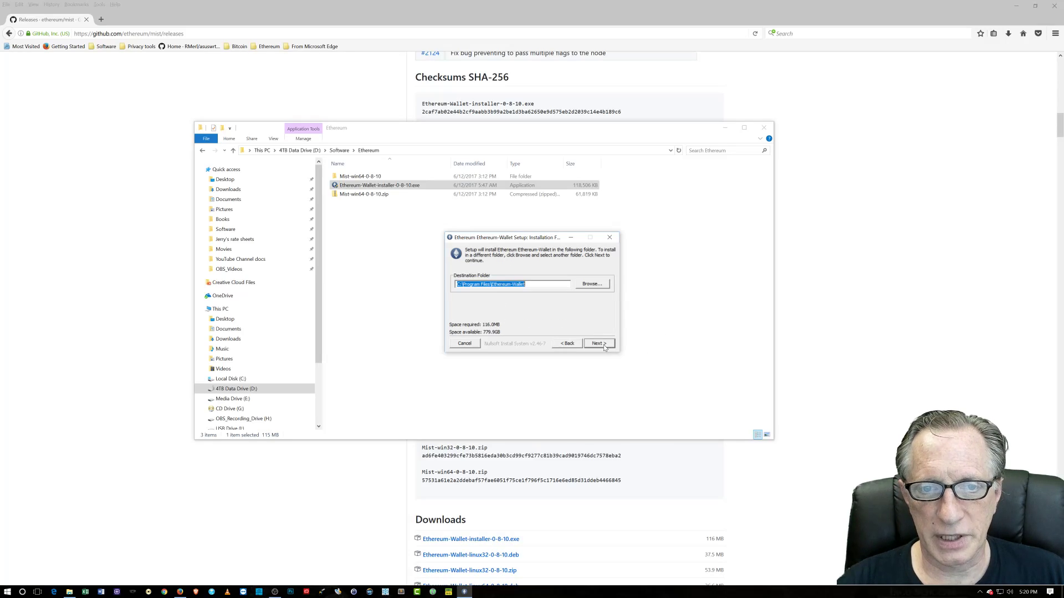
- Install Ethereum Wallet using the default program and blockchain data folders, then close the installer
click(598, 344)
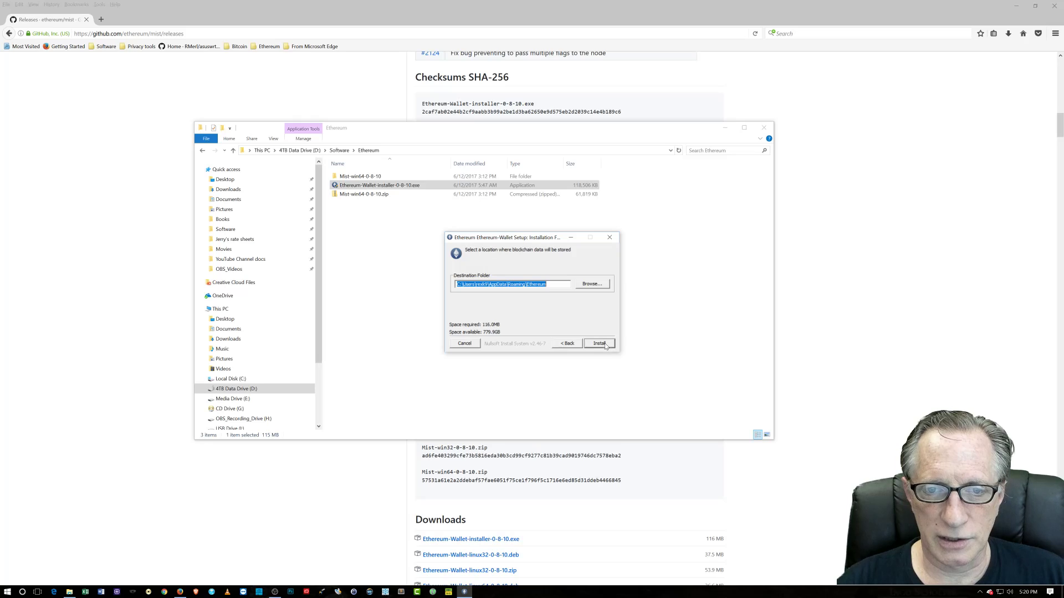
click(606, 344)
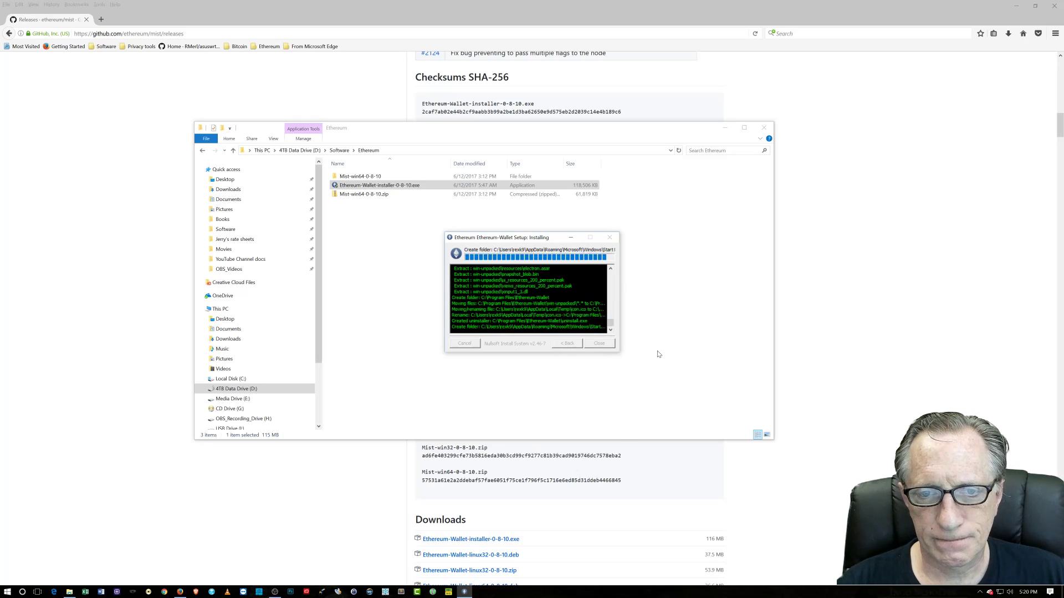
click(599, 344)
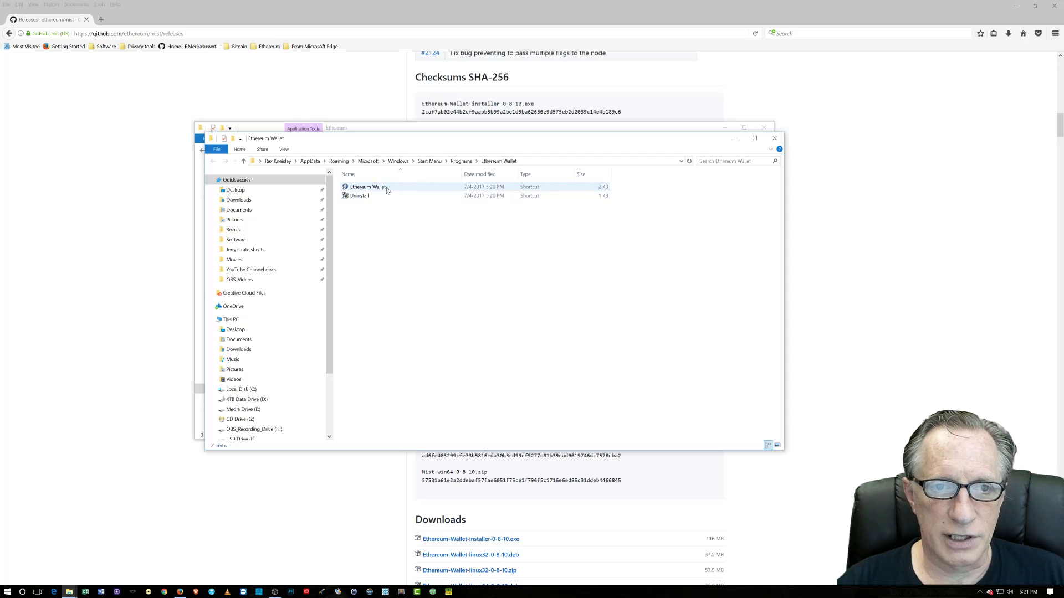
- Pin the Ethereum Wallet shortcut to the taskbar from its context menu
right_click(383, 189)
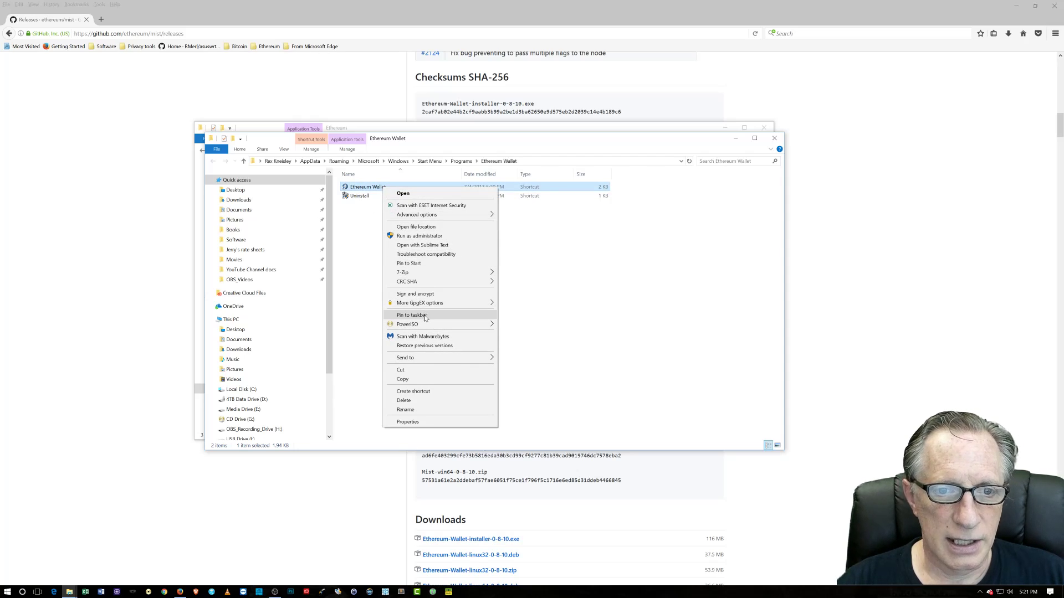
click(442, 318)
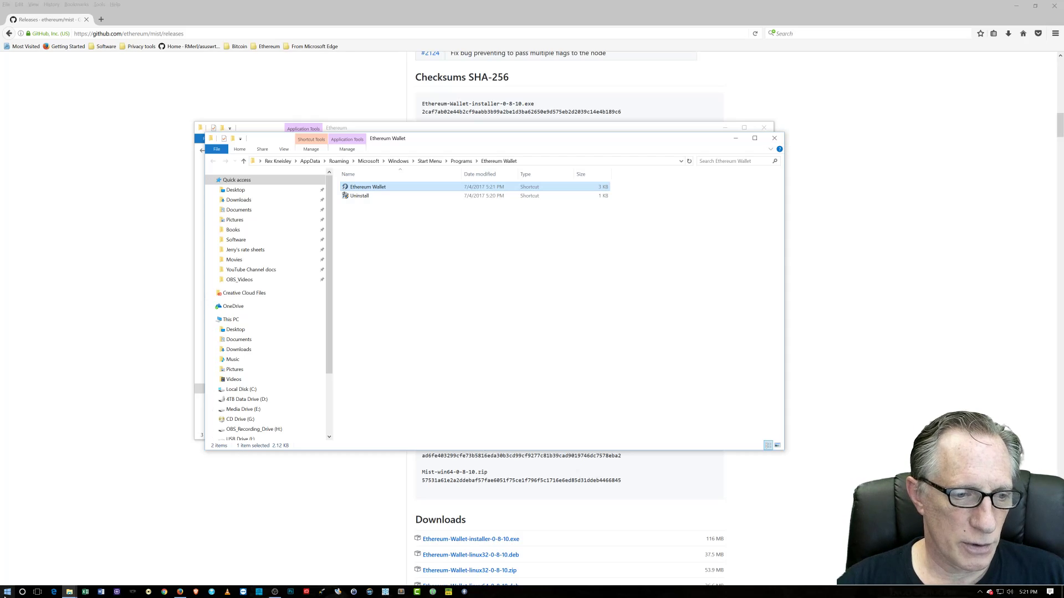
- Pin the Ethereum Wallet entry from the Start menu's app list to Start as a tile
click(7, 592)
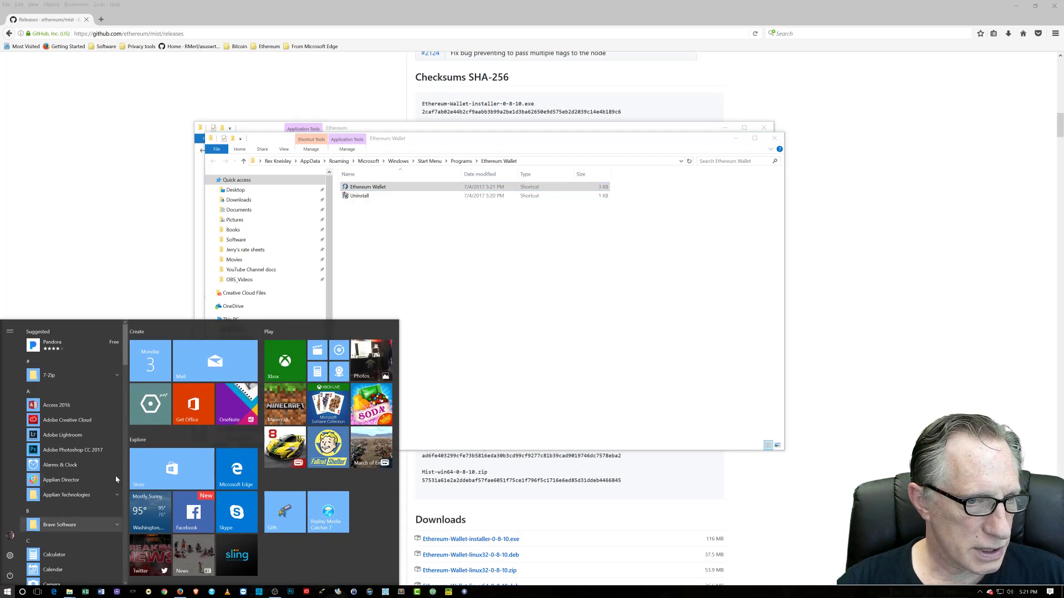
scroll(122, 381, down, 4)
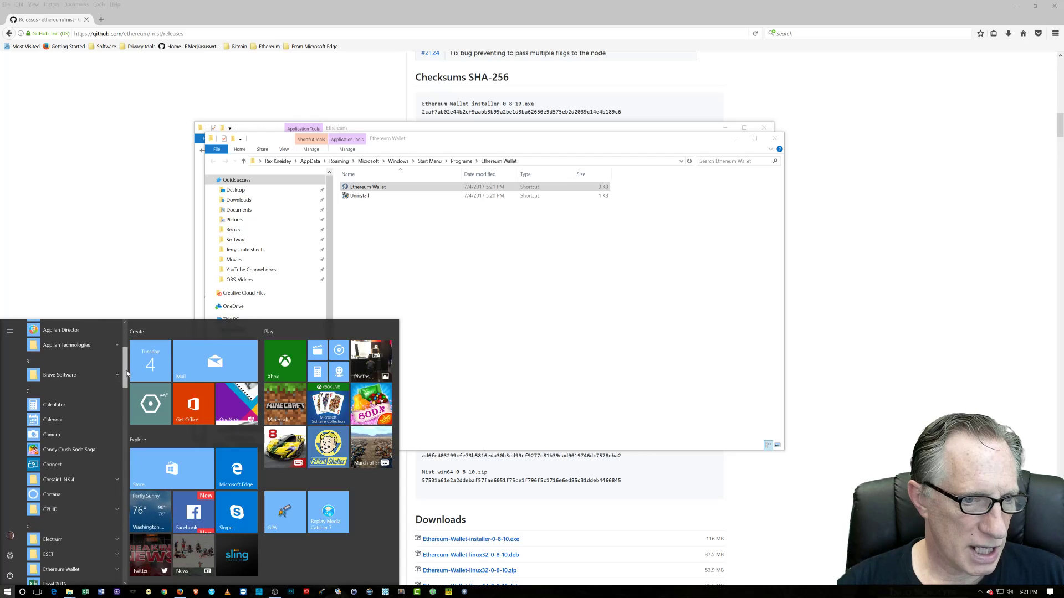
scroll(127, 379, down, 2)
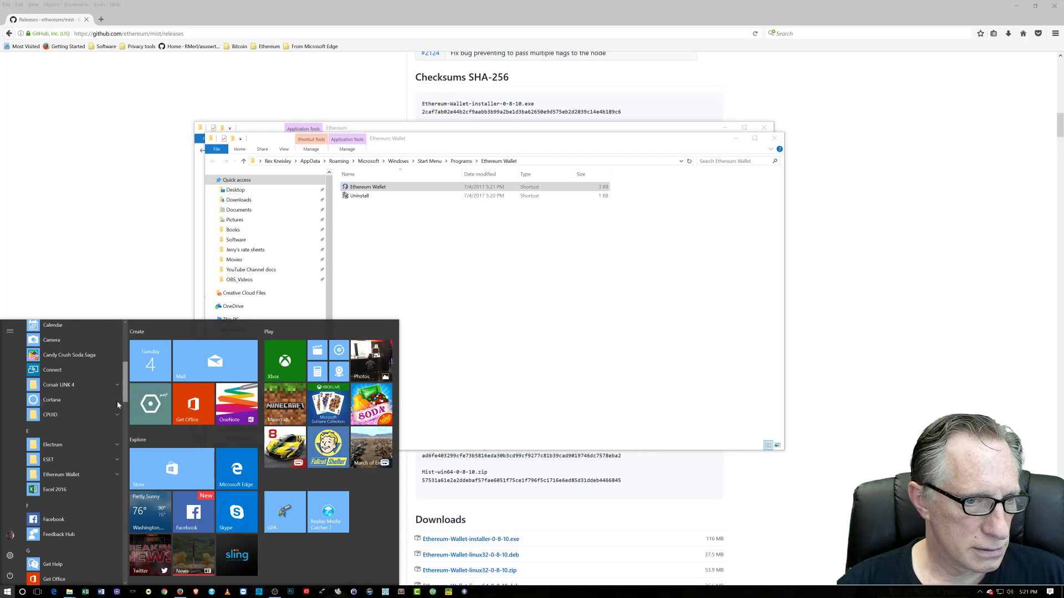
click(63, 476)
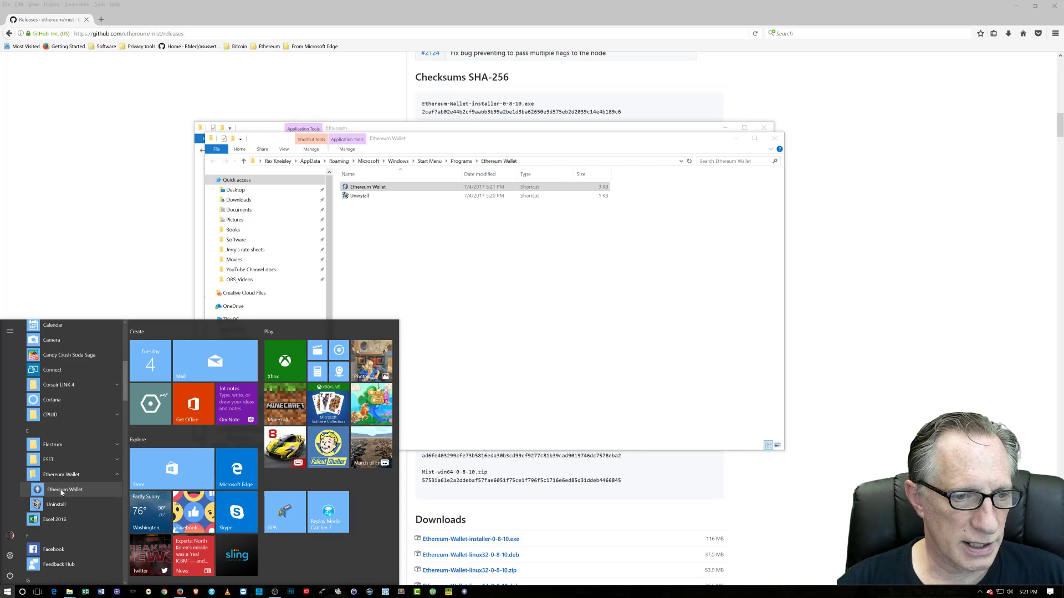
right_click(61, 491)
click(83, 501)
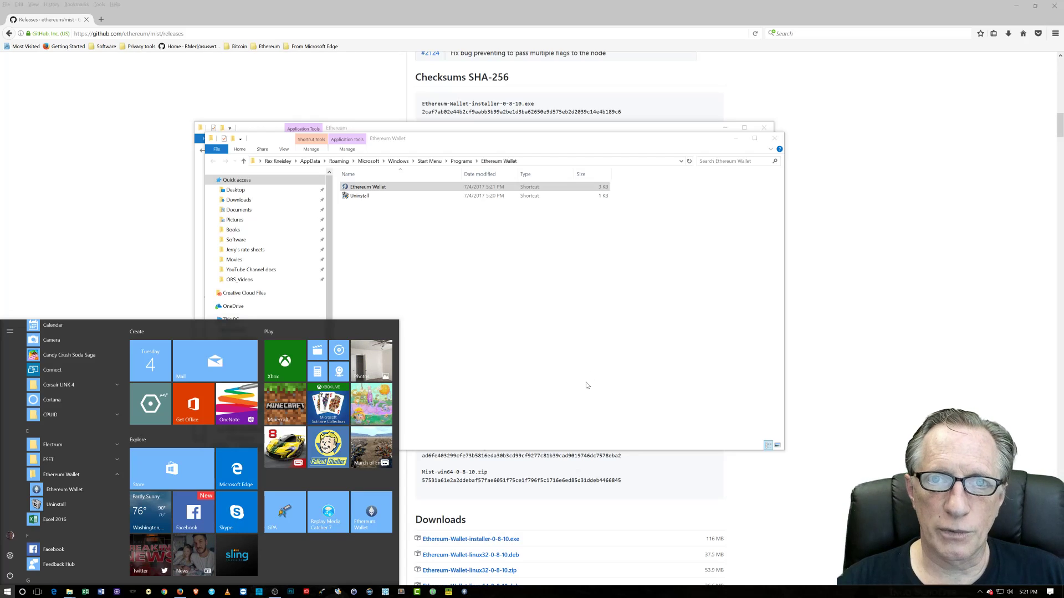
click(532, 349)
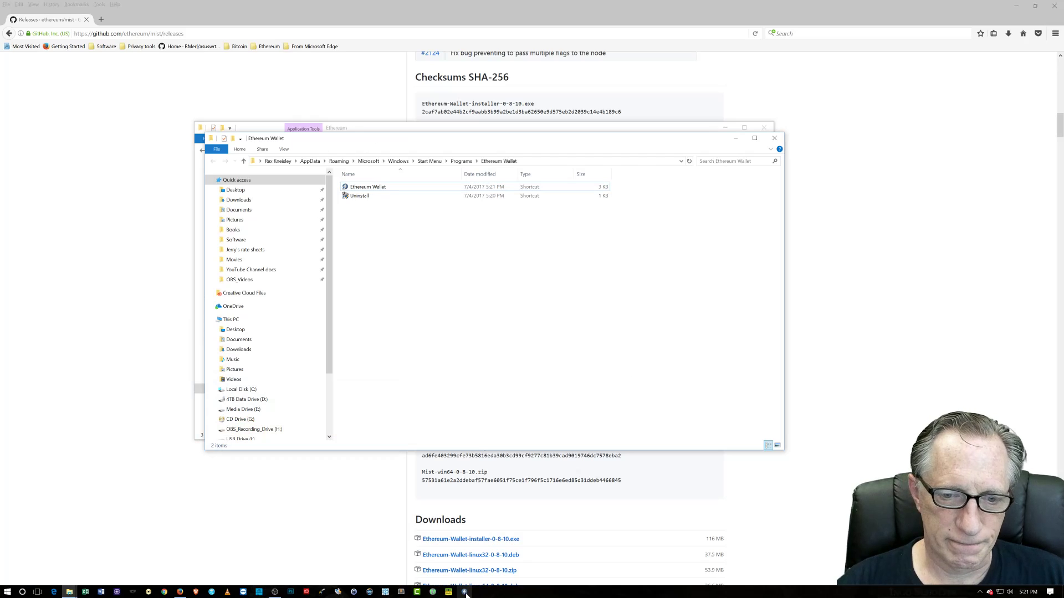
- Start Ethereum Wallet from its pinned taskbar icon
click(465, 593)
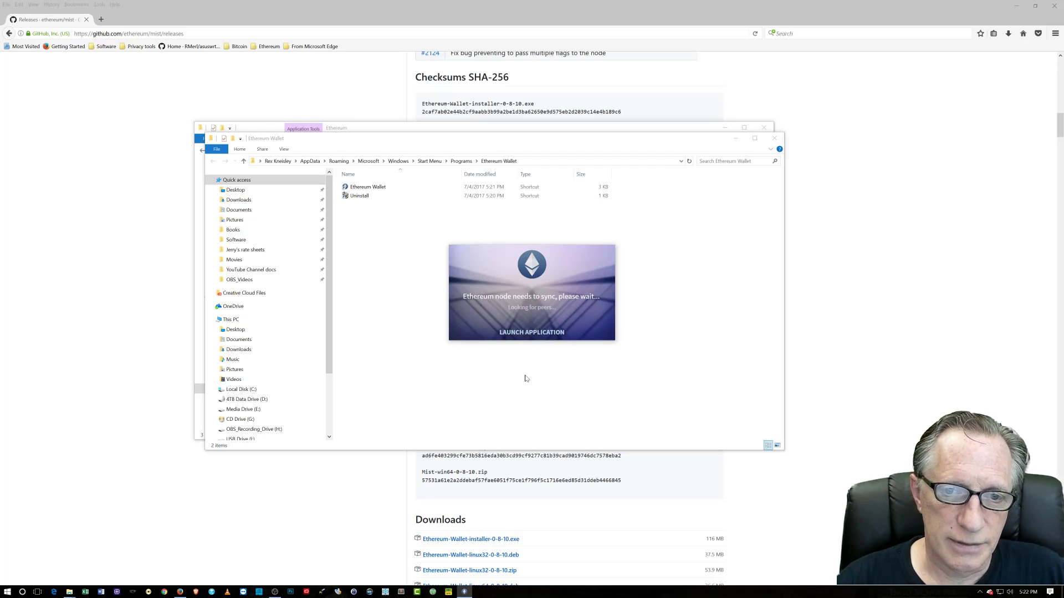
- Enter the wallet without waiting for sync and move its window up and left
click(525, 333)
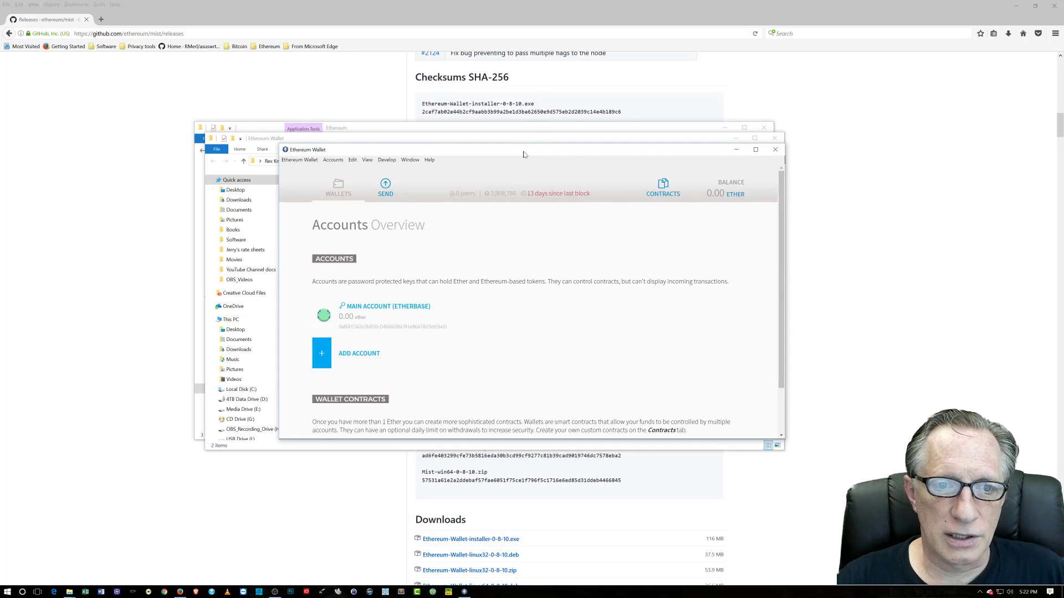
drag(523, 154, 510, 132)
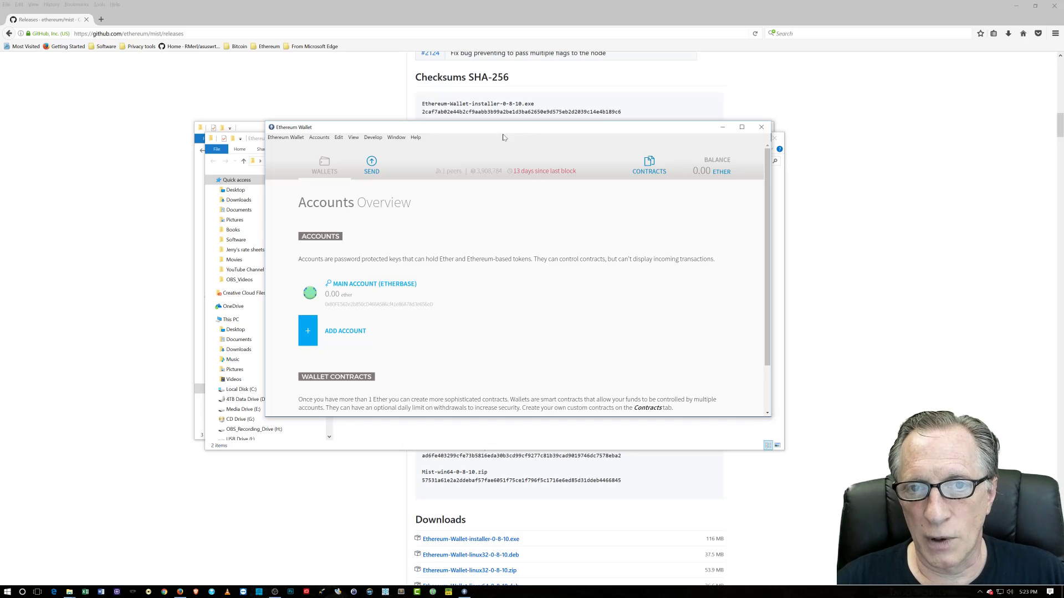
drag(536, 132, 529, 124)
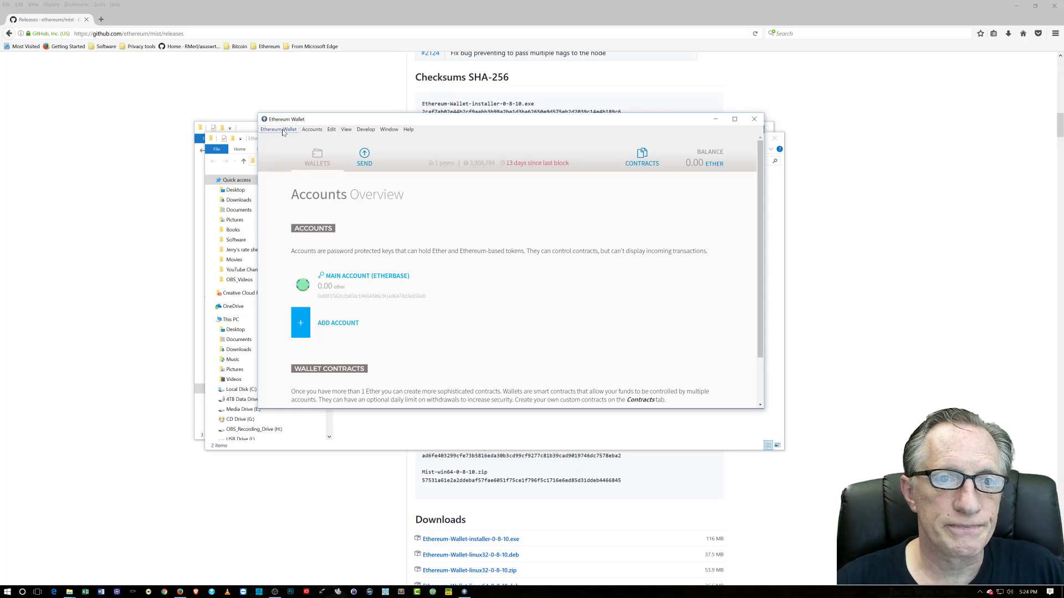
- Start an account import, close the wallet-file prompt, and move the window right and down
click(312, 131)
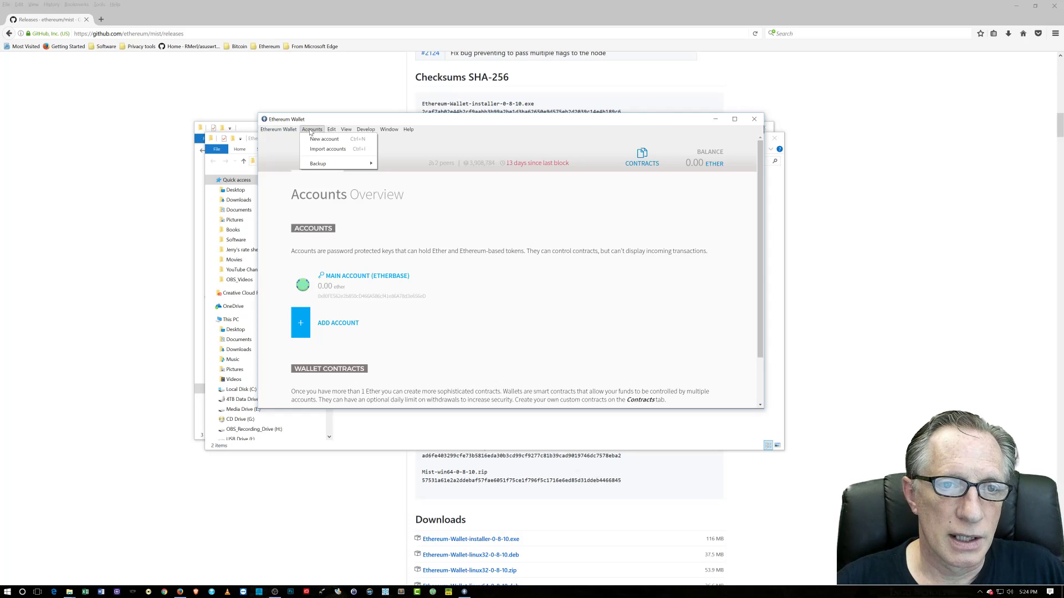
click(329, 149)
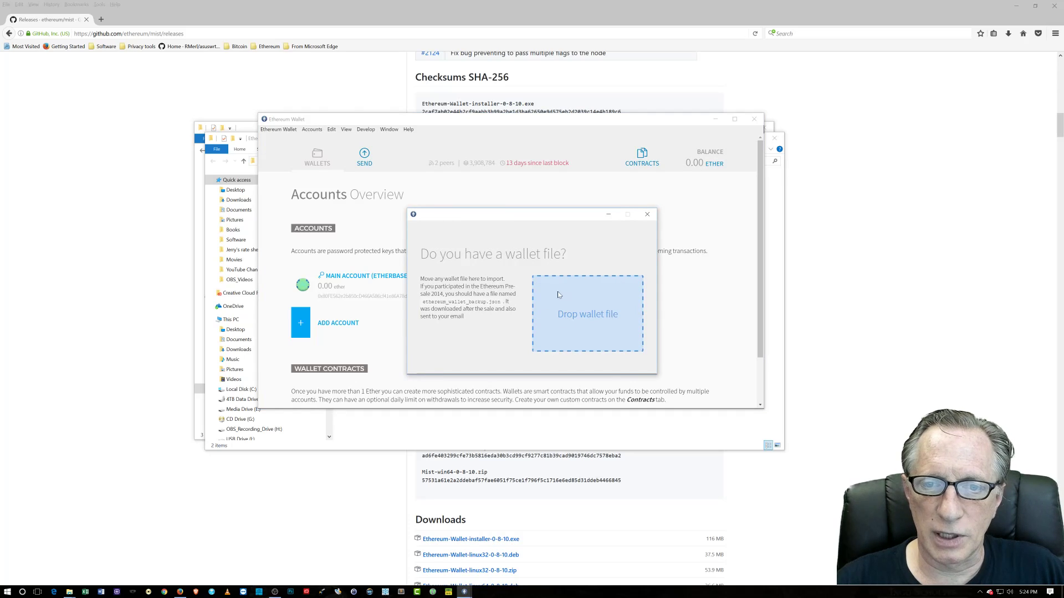
click(648, 218)
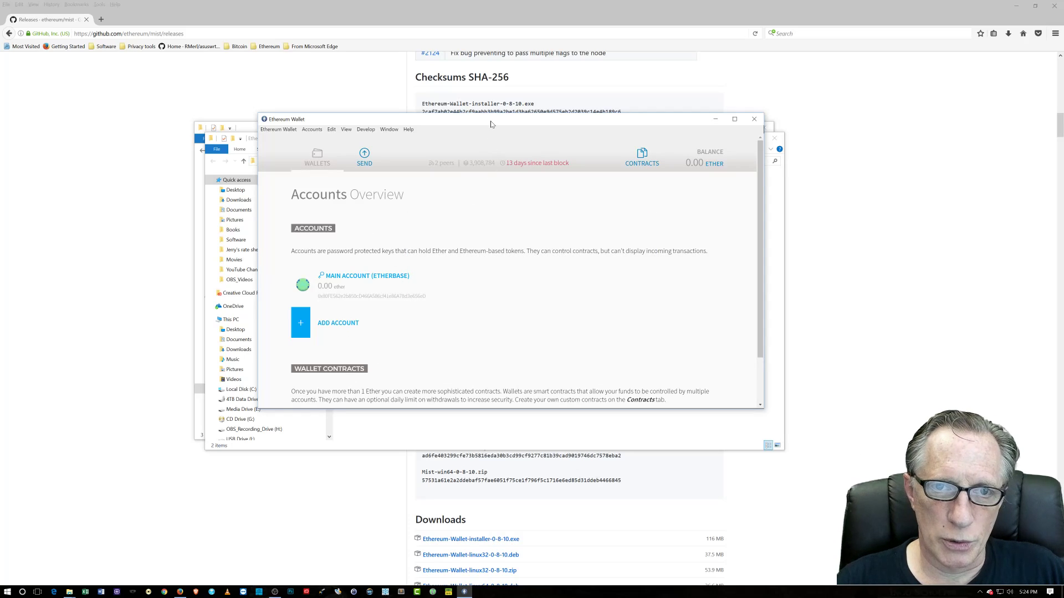
drag(490, 124, 601, 164)
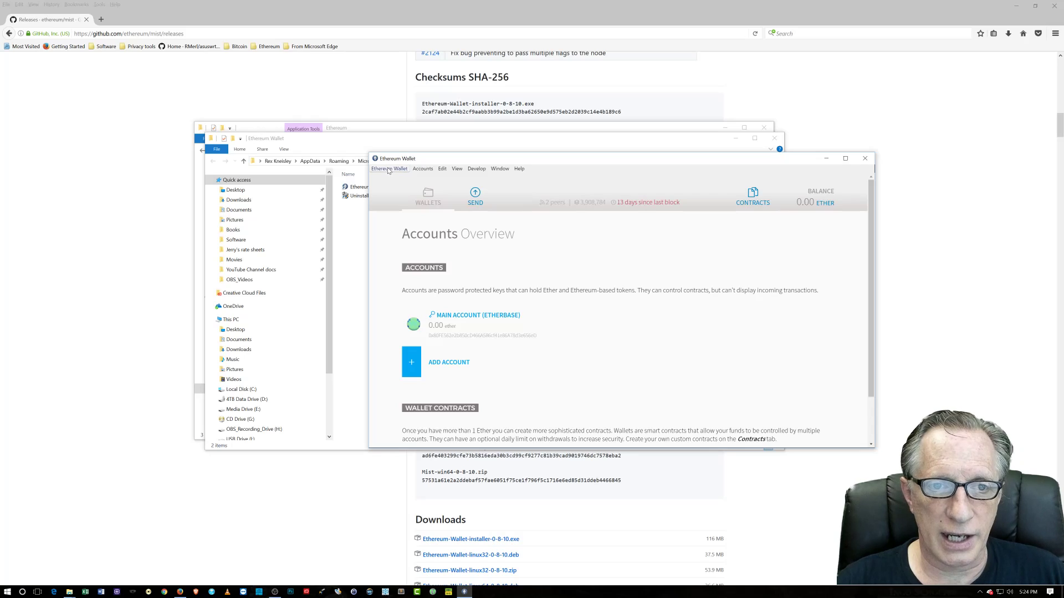
- Show the Accounts > Backup submenu with its Accounts and Application data options
click(430, 170)
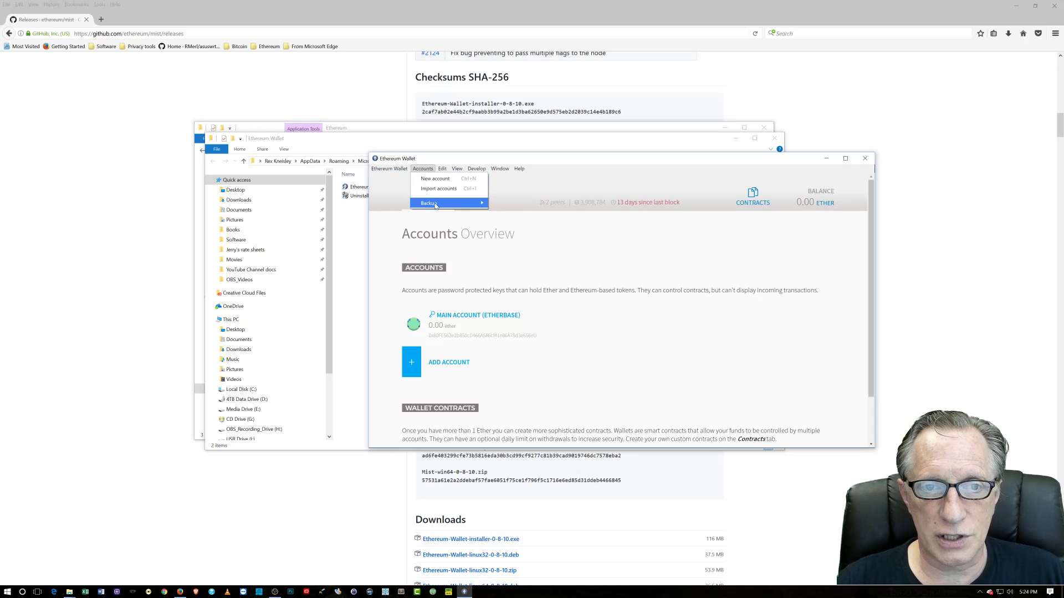
mouse_move(435, 209)
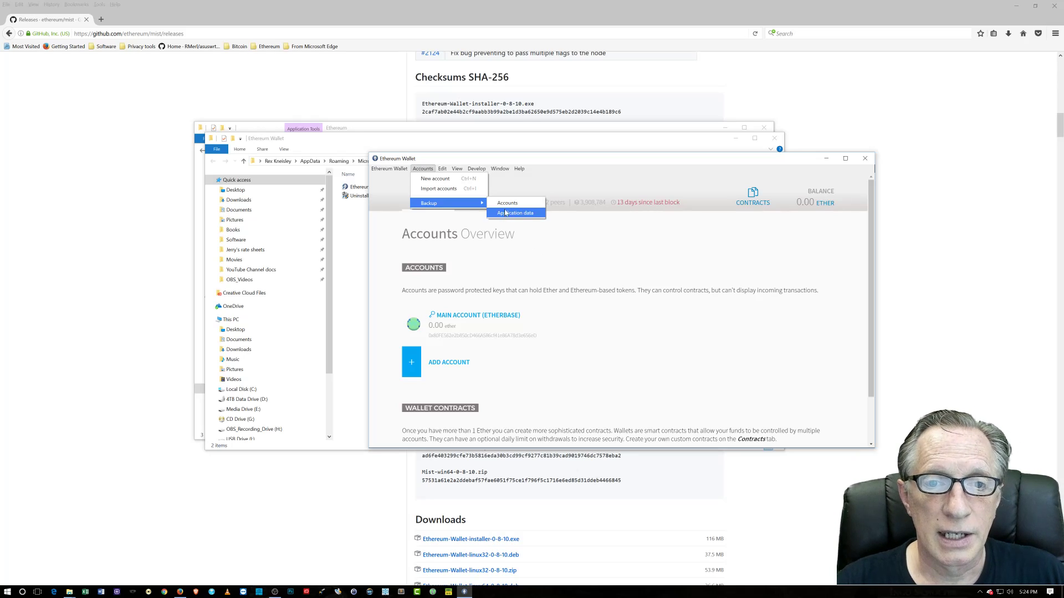
click(421, 169)
click(421, 169)
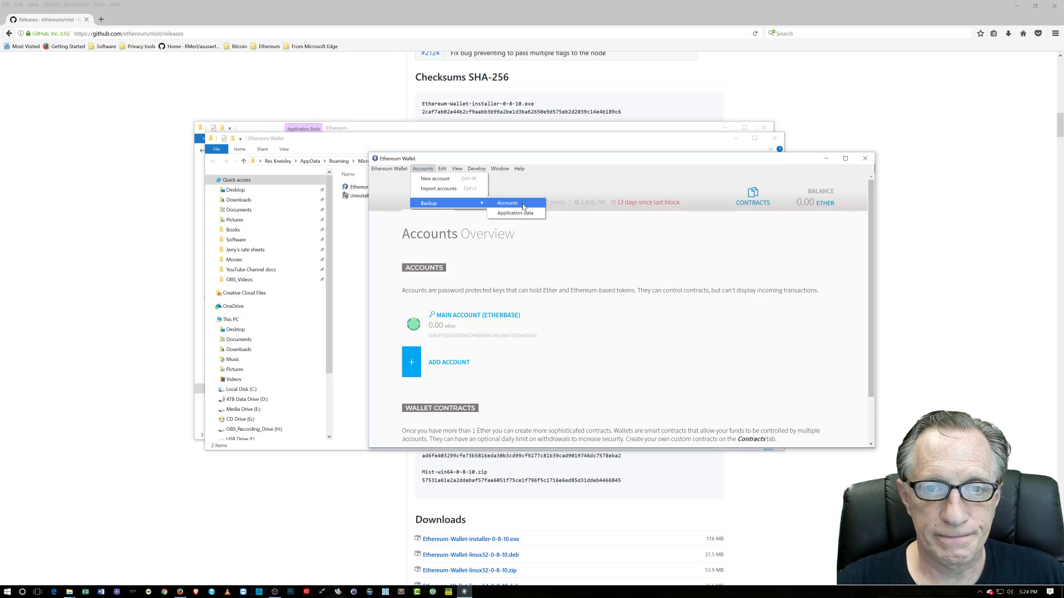
- Use Backup > Accounts to open the keystore folder, then open a second Explorer window
click(522, 204)
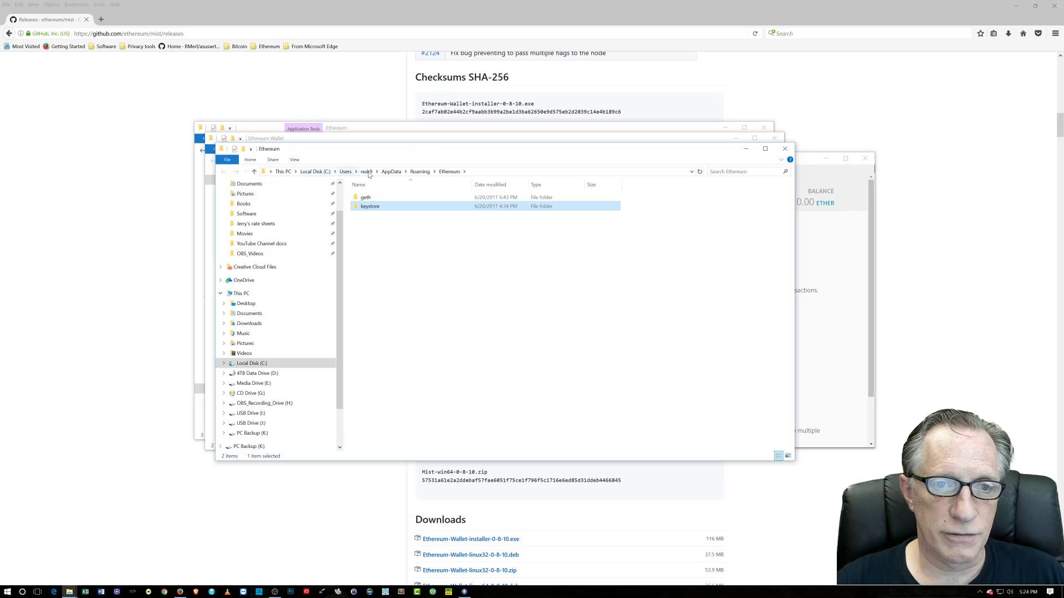
double_click(379, 208)
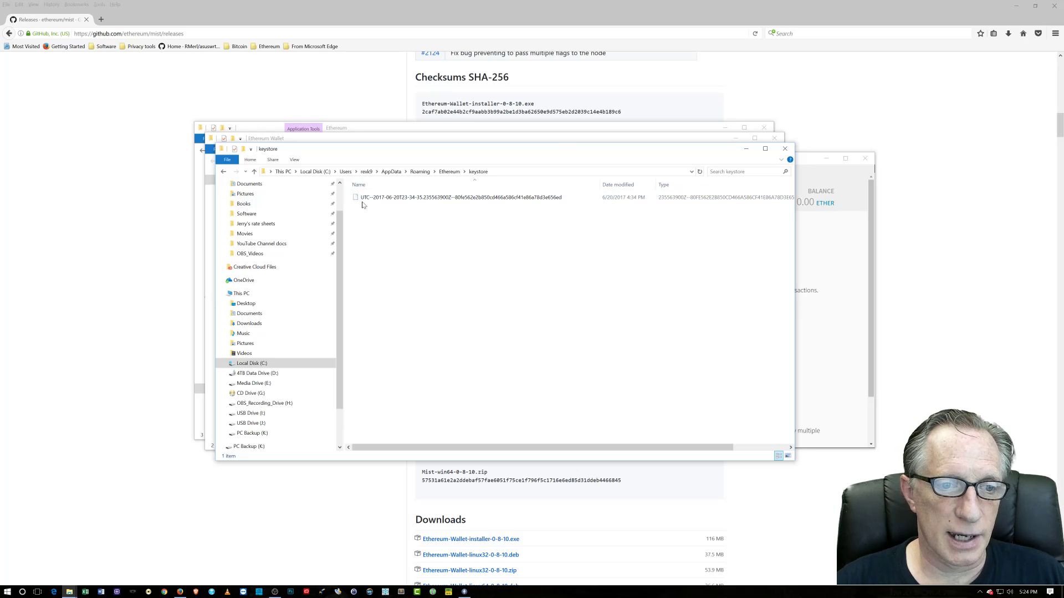
click(227, 160)
mouse_move(252, 177)
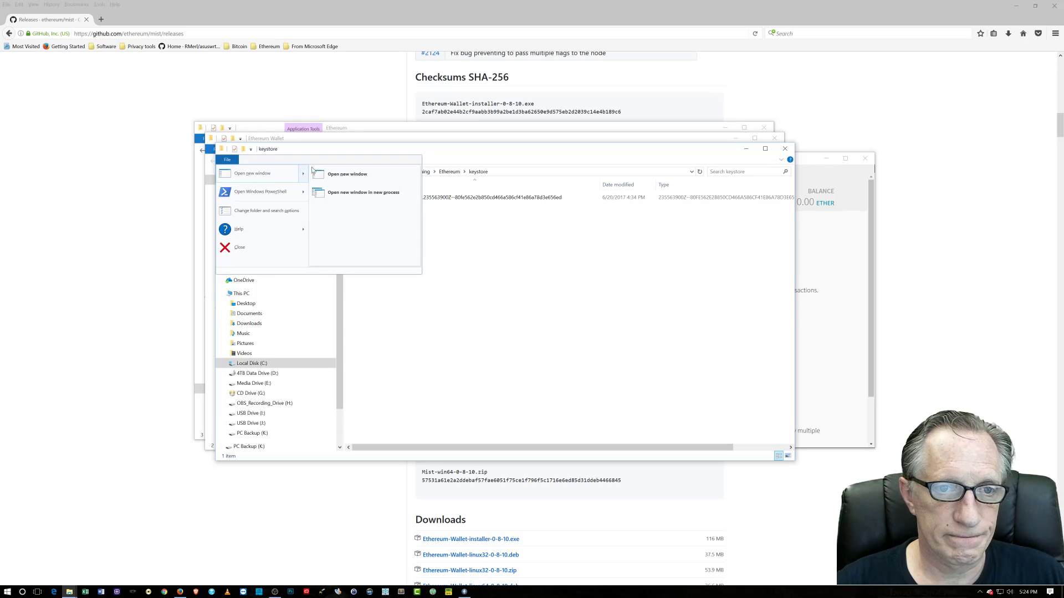
click(359, 175)
drag(442, 169, 589, 247)
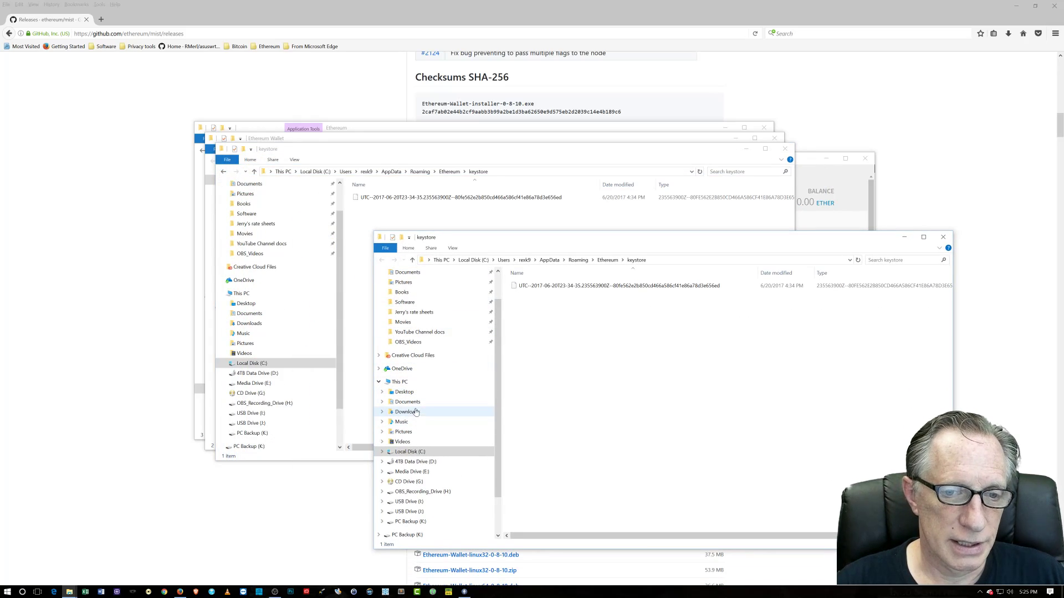
- Create an 'Ethereum backup' folder in Documents and copy the keystore file into it
click(413, 402)
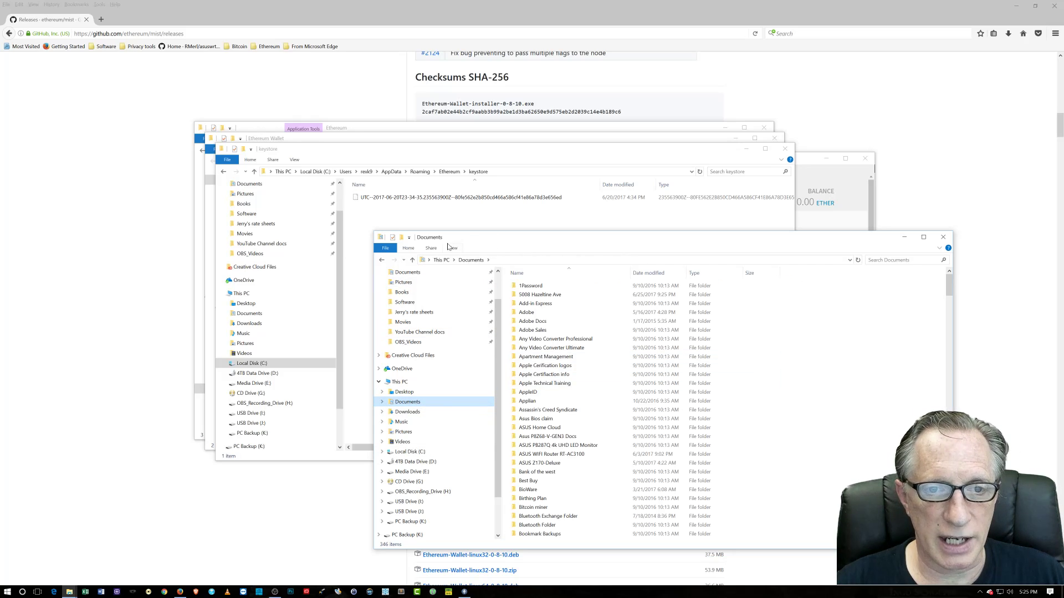
key(ctrl+shift+n)
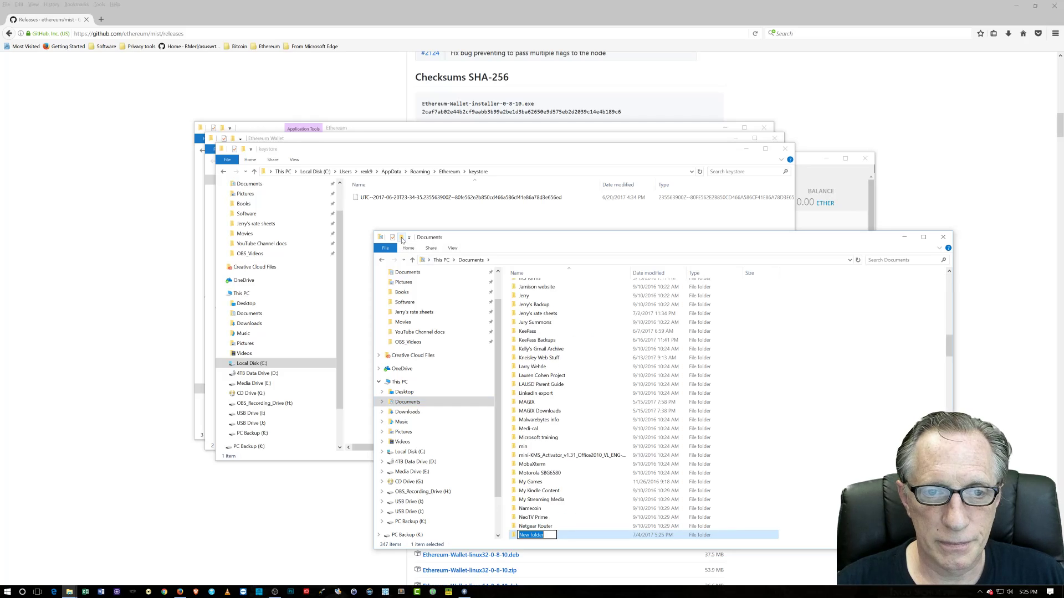
text(Ether)
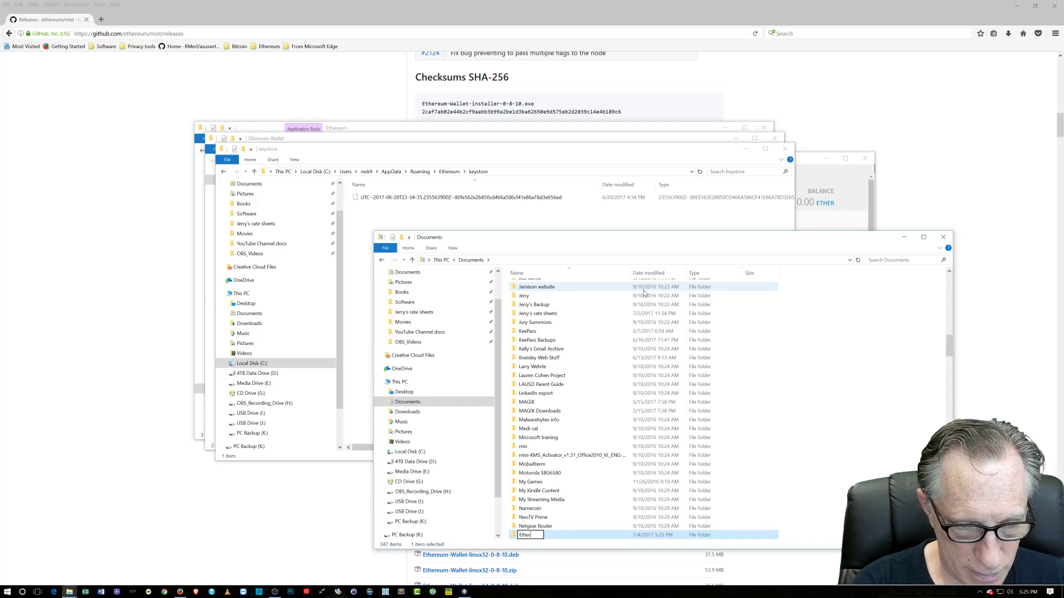
text(eum backup)
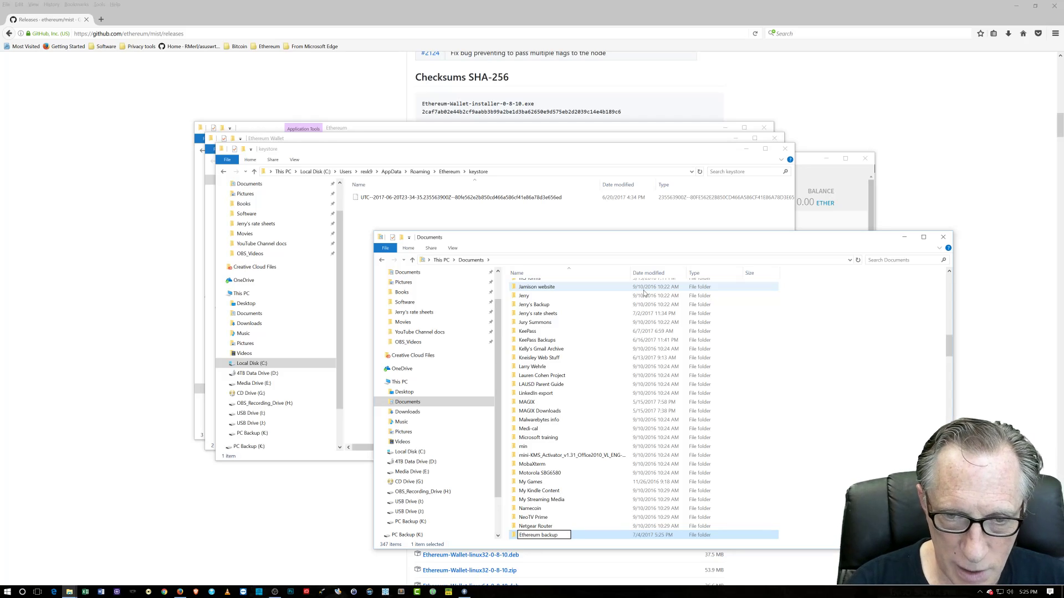
key(Return)
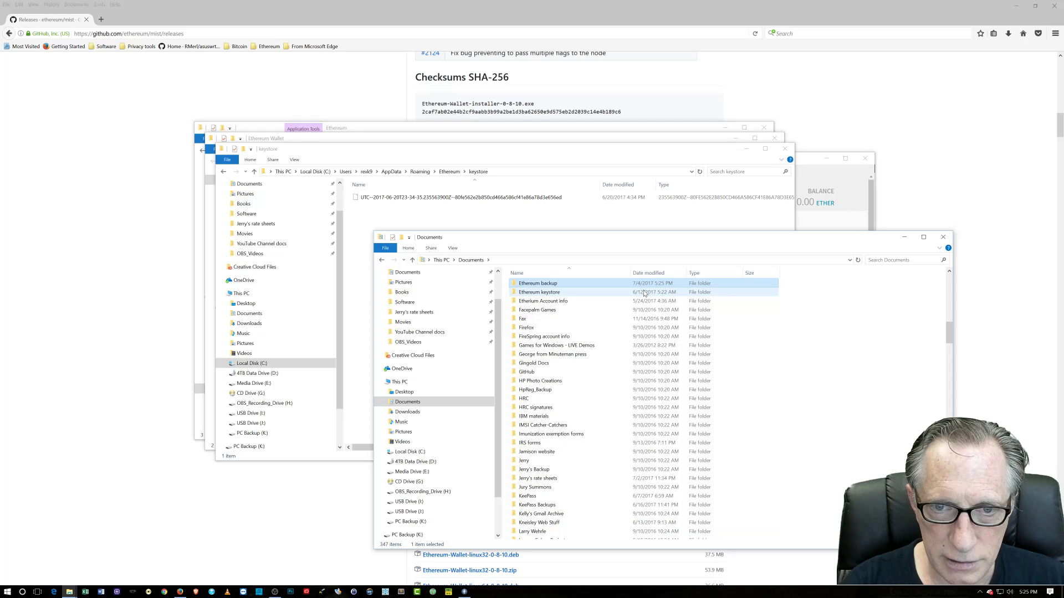
double_click(559, 285)
drag(362, 201, 549, 349)
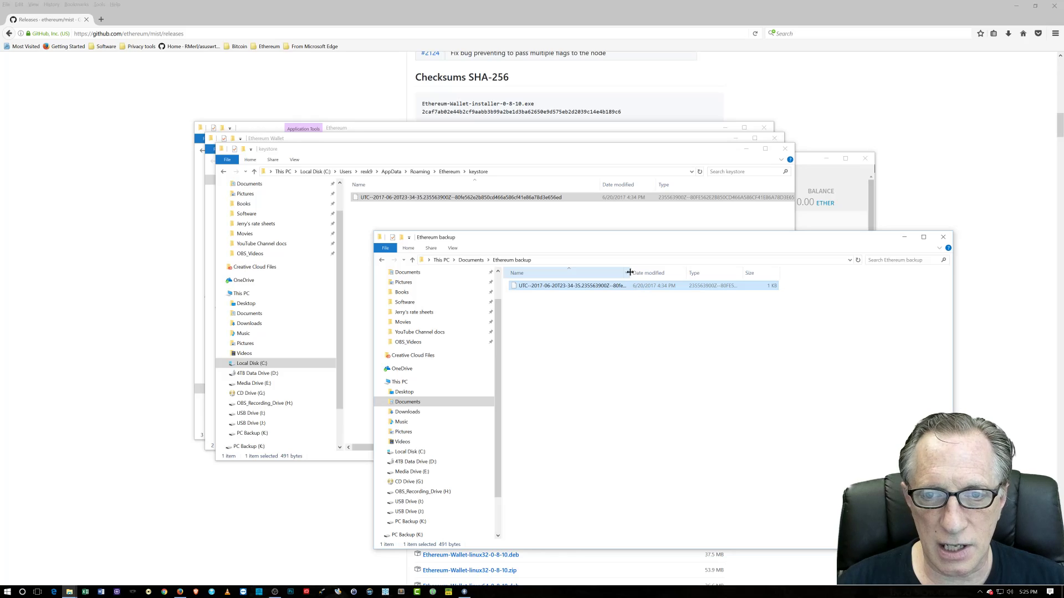
drag(630, 272, 664, 272)
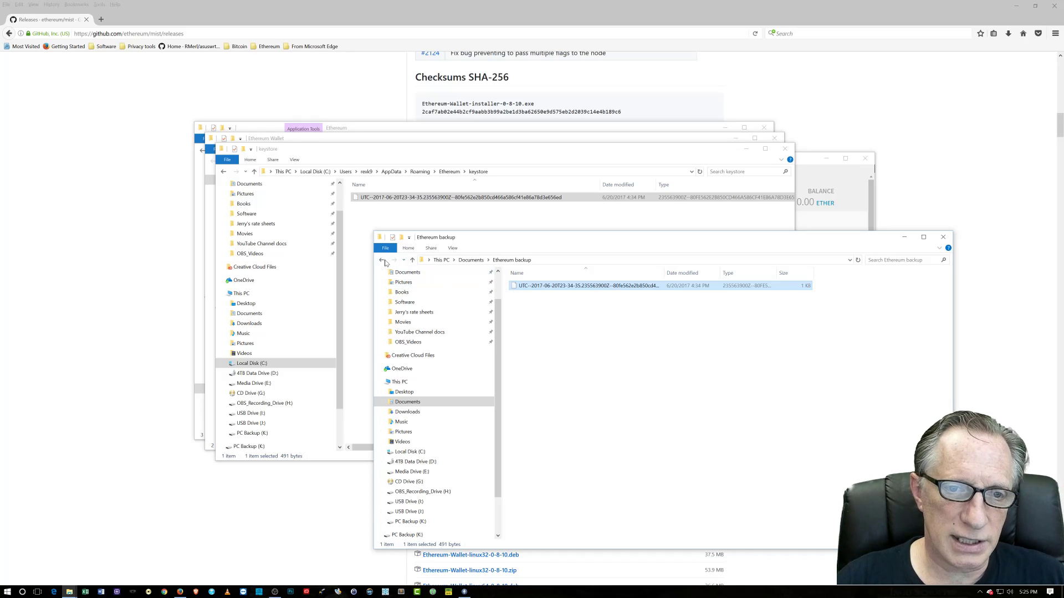
- Return to Documents, open the Ethereum keystore folder, and move its window to the left
click(382, 260)
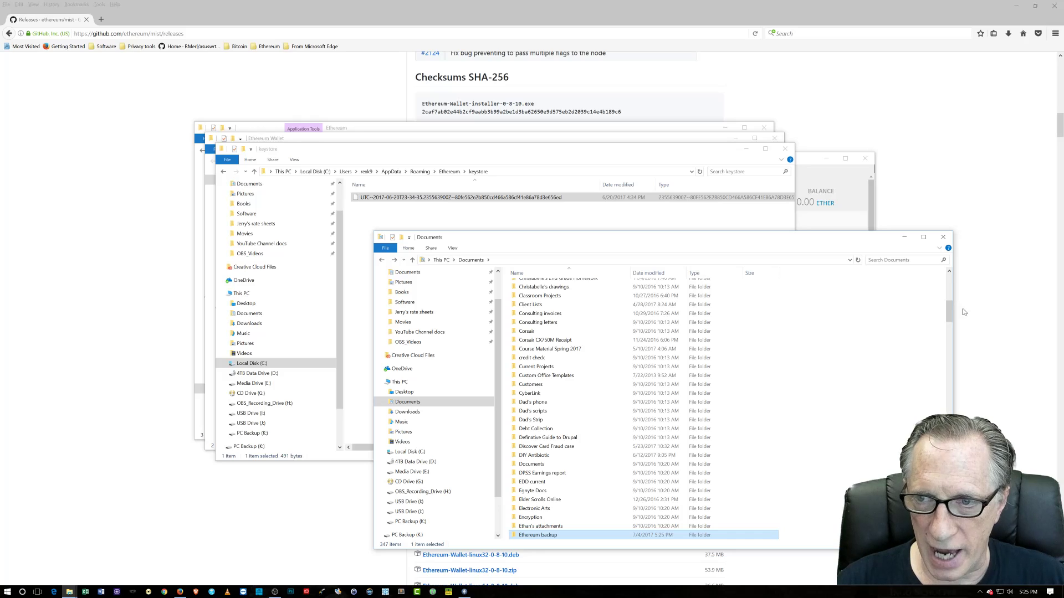
scroll(888, 321, down, 1)
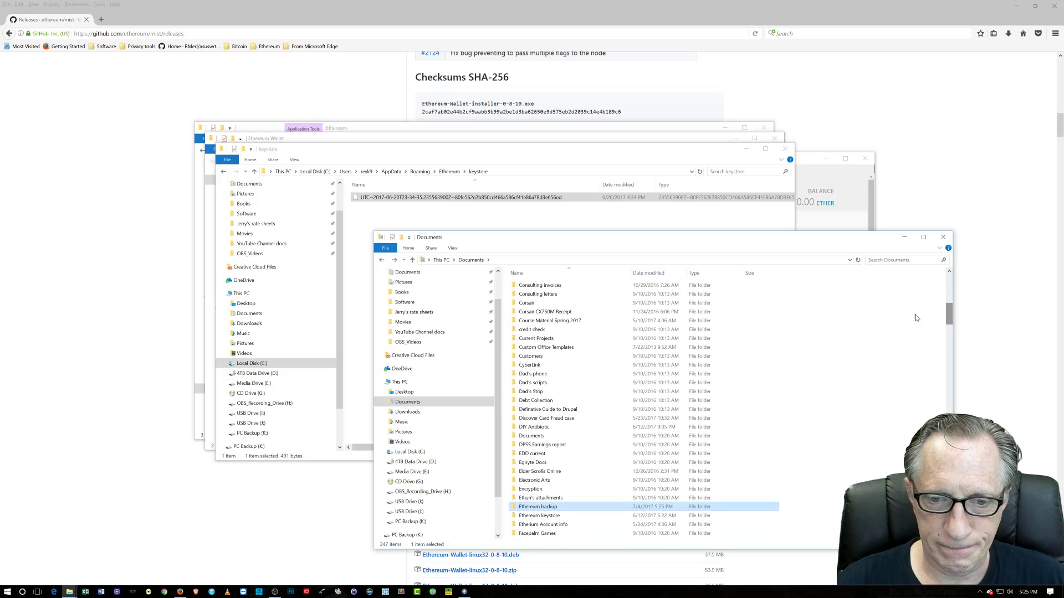
click(540, 517)
double_click(539, 518)
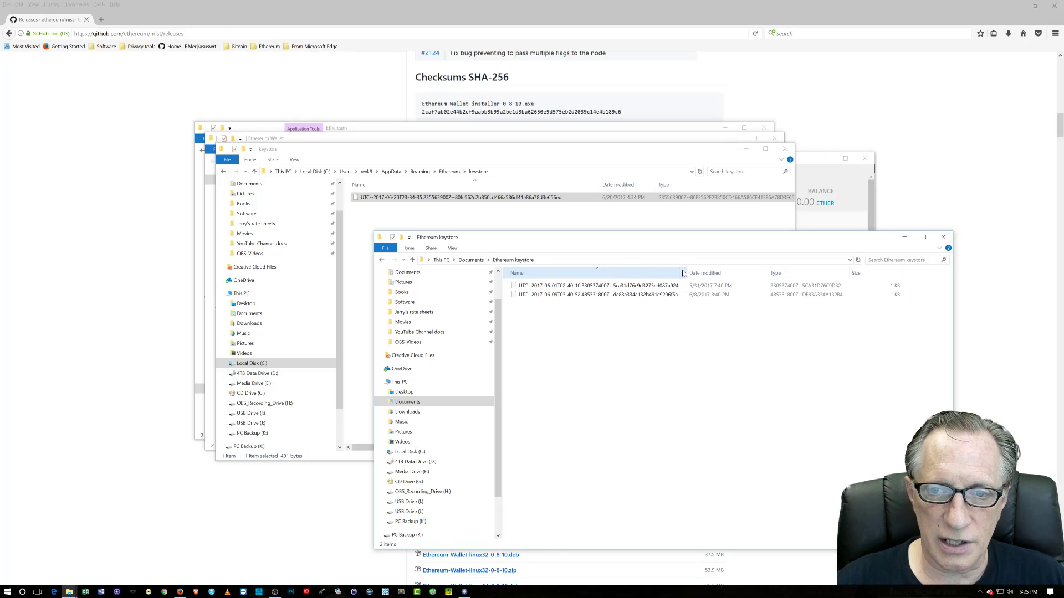
mouse_move(684, 272)
mouse_down()
mouse_move(745, 271)
mouse_move(696, 271)
mouse_up()
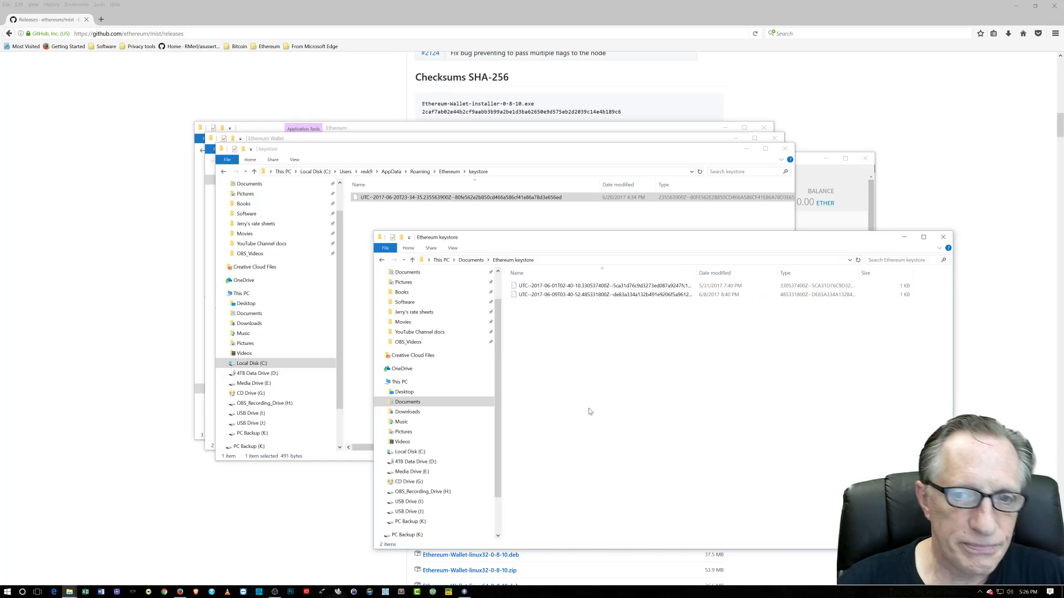
drag(570, 240, 333, 218)
drag(434, 224, 343, 218)
- Start Import accounts and drop the first UTC keystore file onto the wallet's import prompt
click(800, 165)
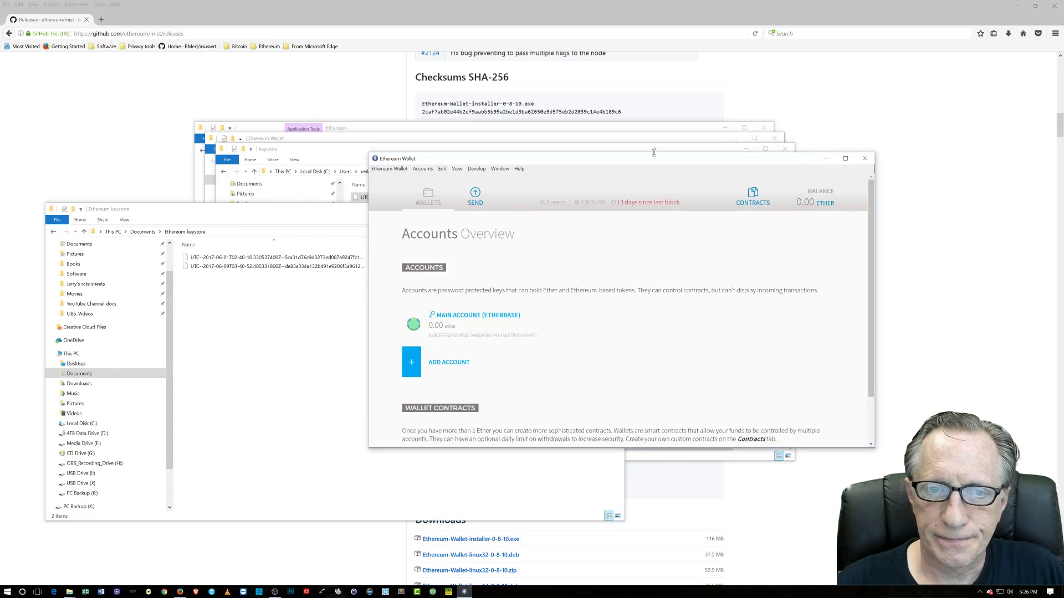
click(422, 169)
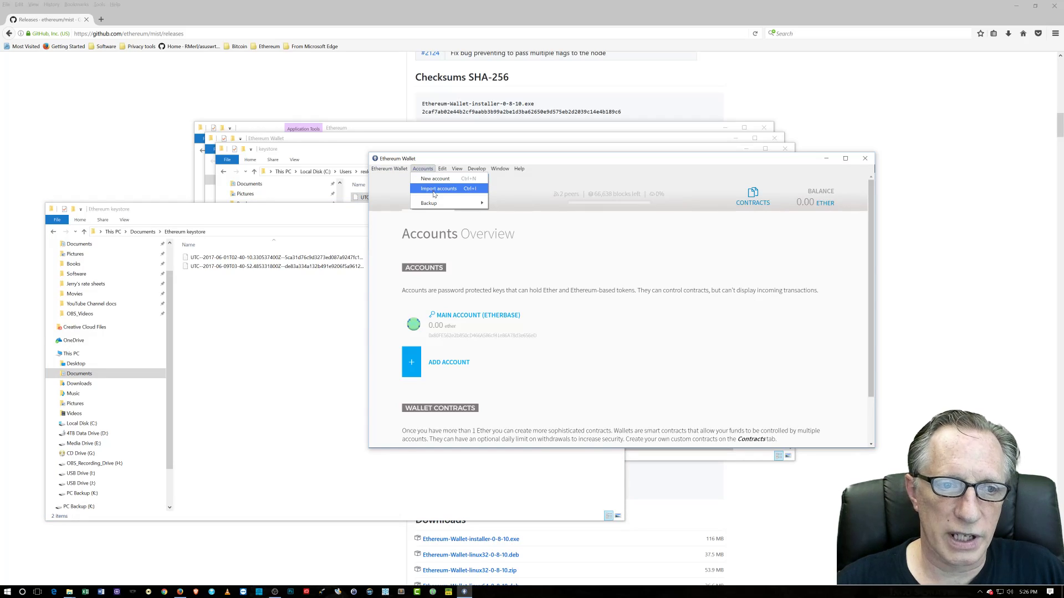
click(427, 178)
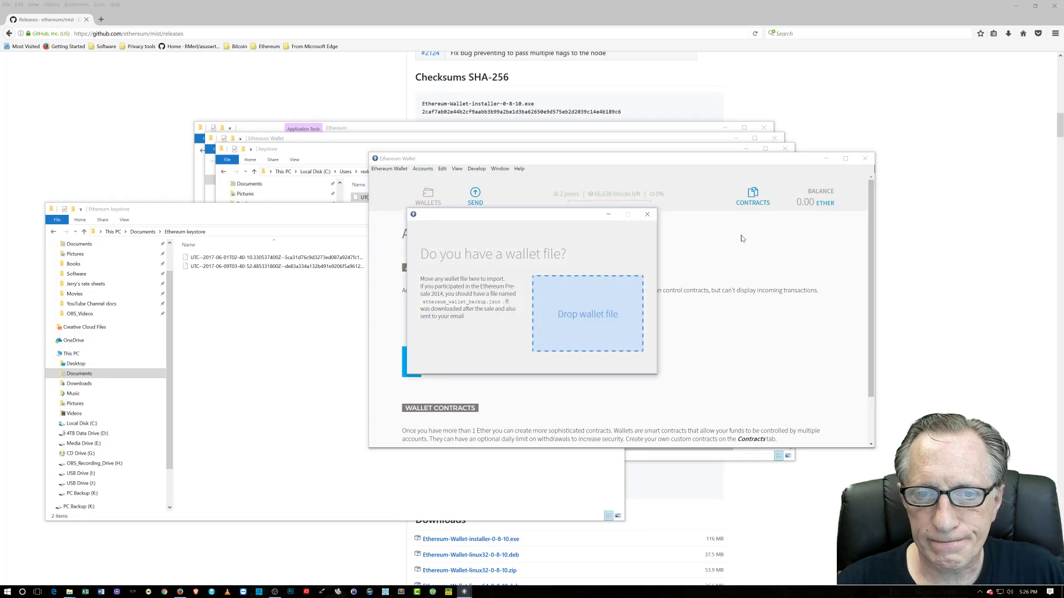
drag(574, 216, 710, 227)
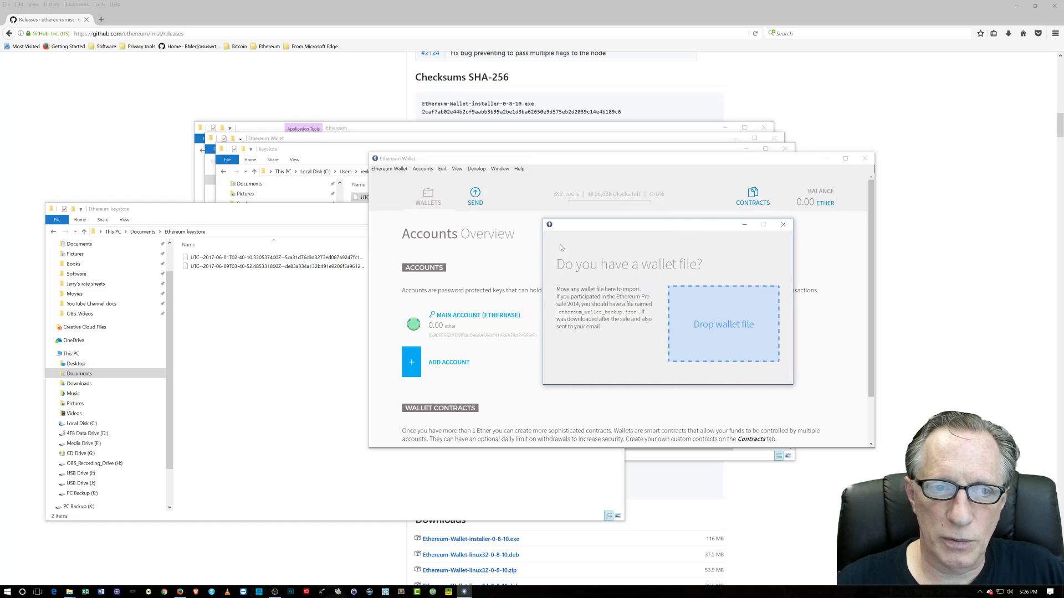
click(238, 307)
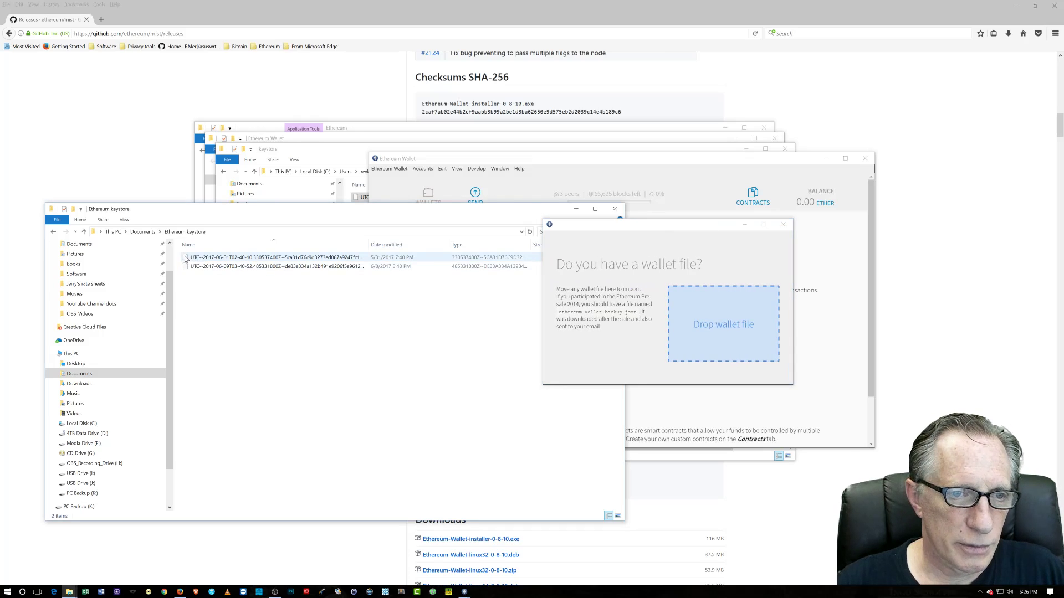
drag(186, 260, 718, 335)
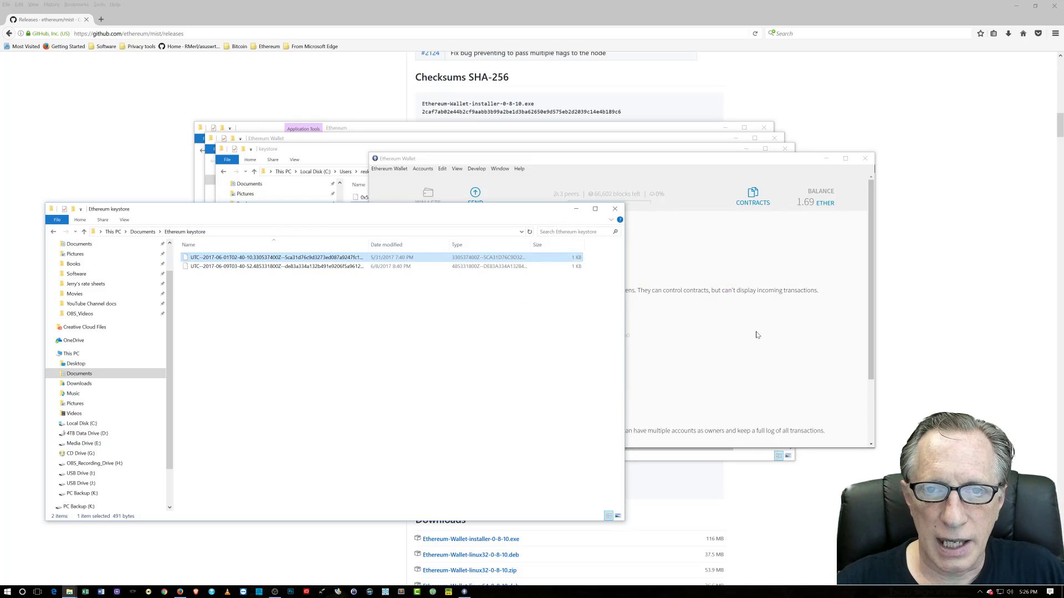
- Bring the wallet forward to show Account 2 with 1.69 ether beside the 0.00-ether Main Account
click(640, 161)
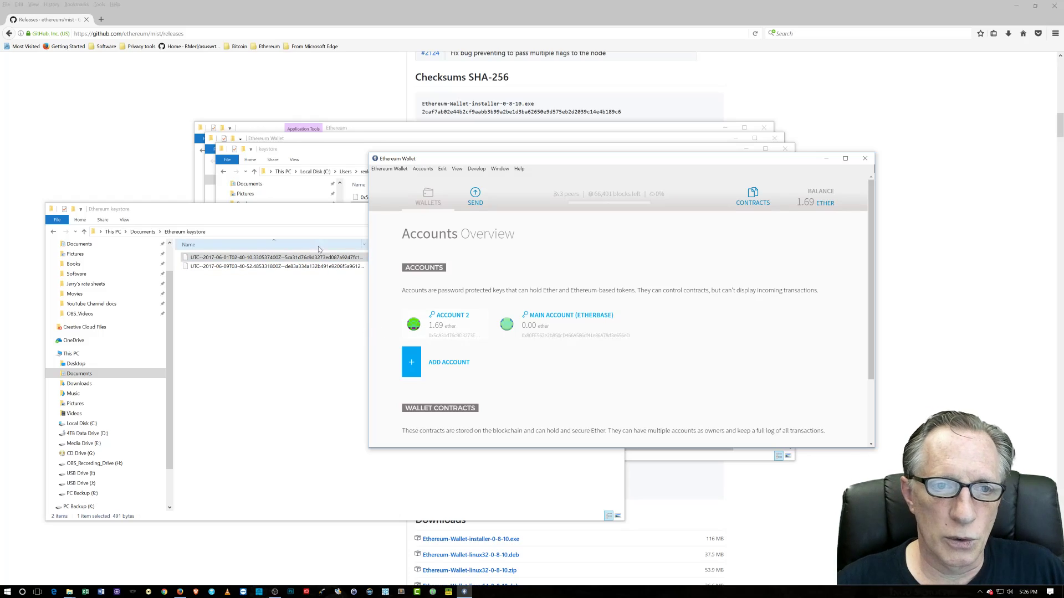
click(315, 204)
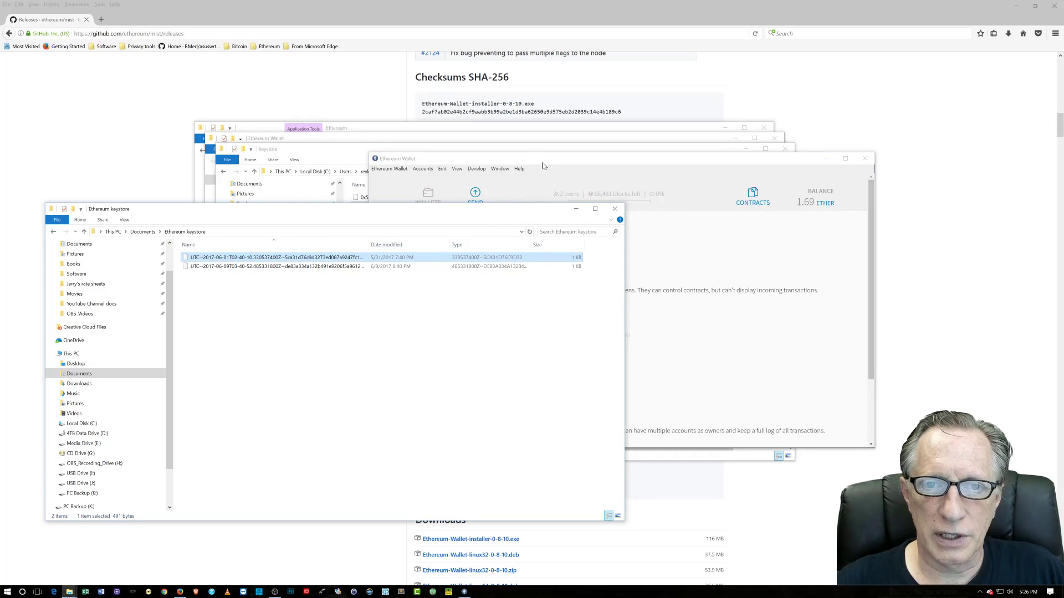
click(629, 173)
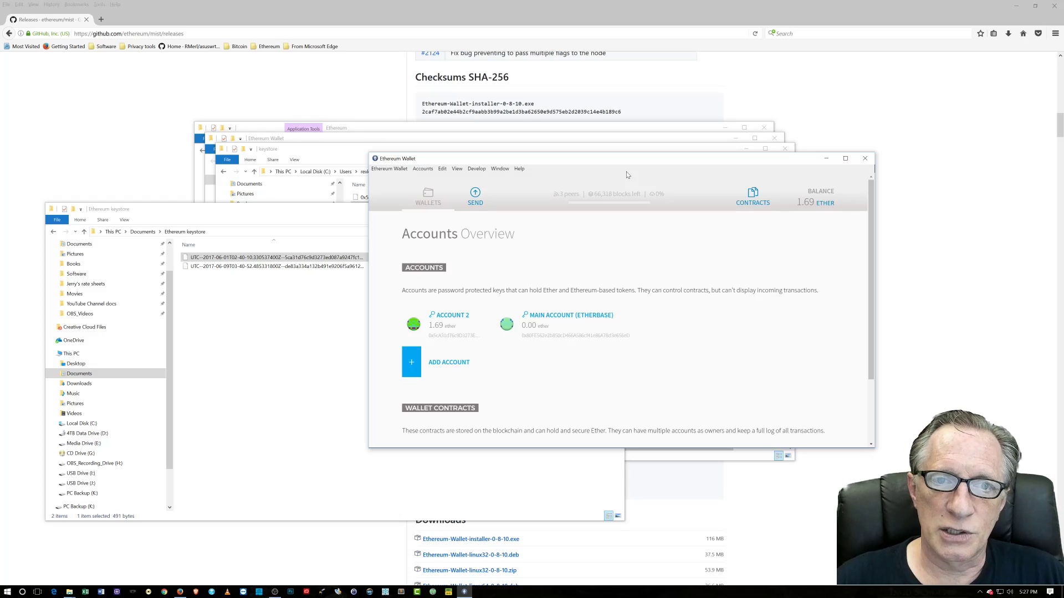
- Open Documents on the 4TB Data Drive (D:) and sort its list by name
click(270, 209)
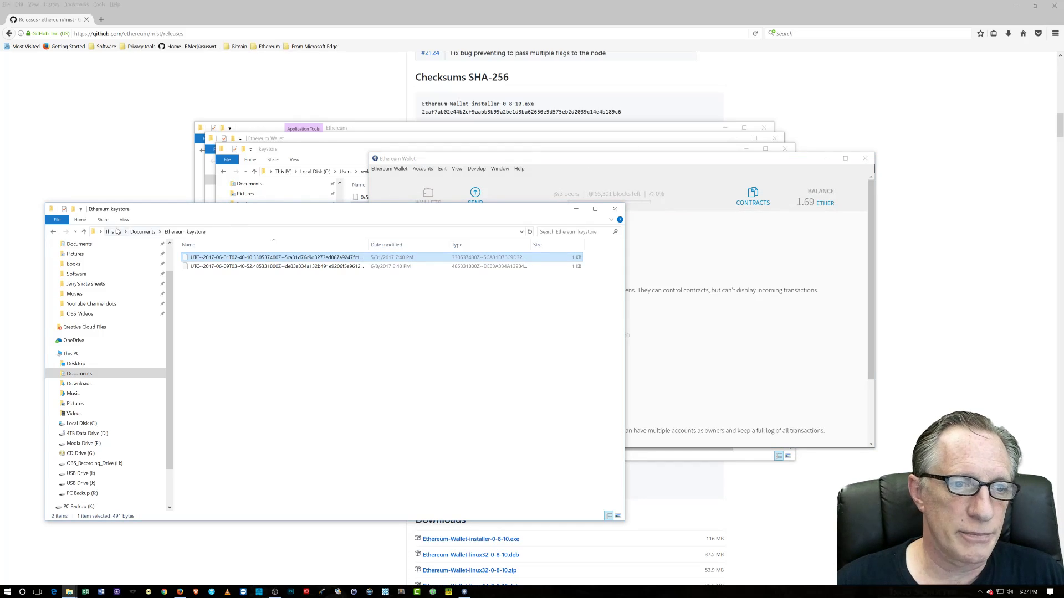
scroll(106, 354, up, 1)
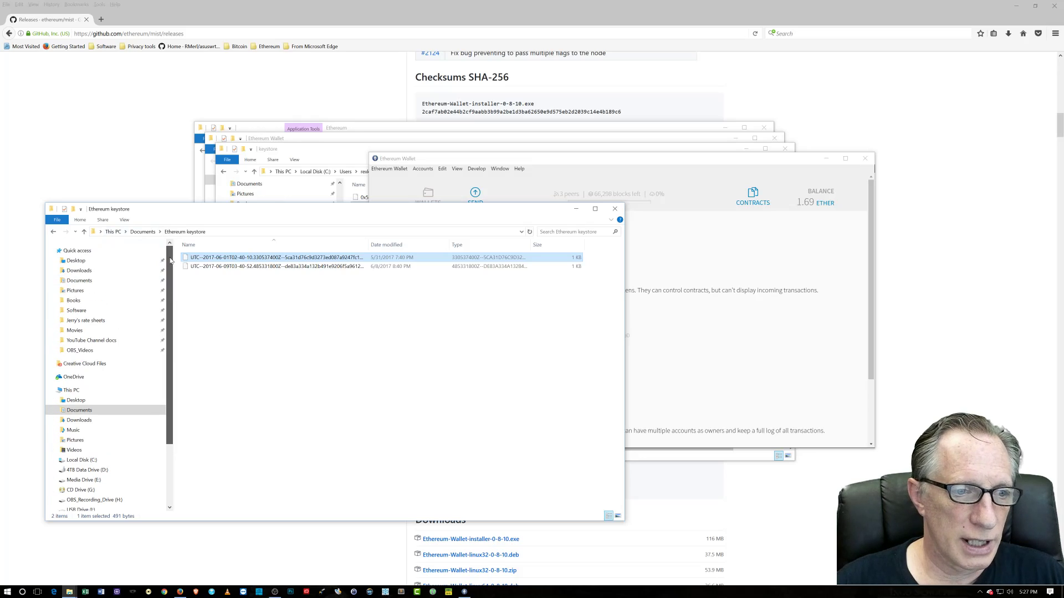
click(71, 390)
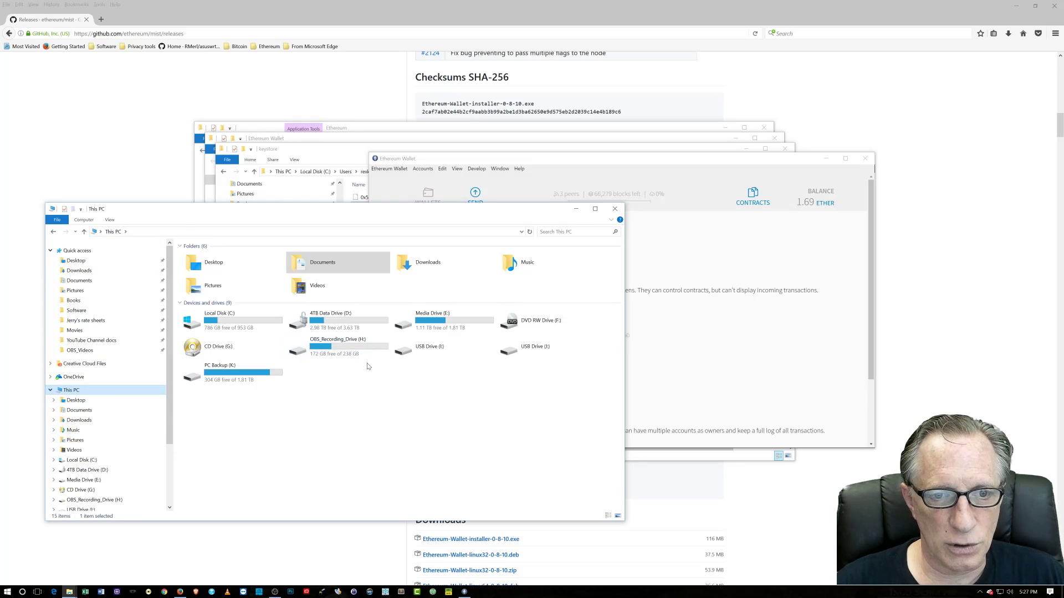
double_click(363, 324)
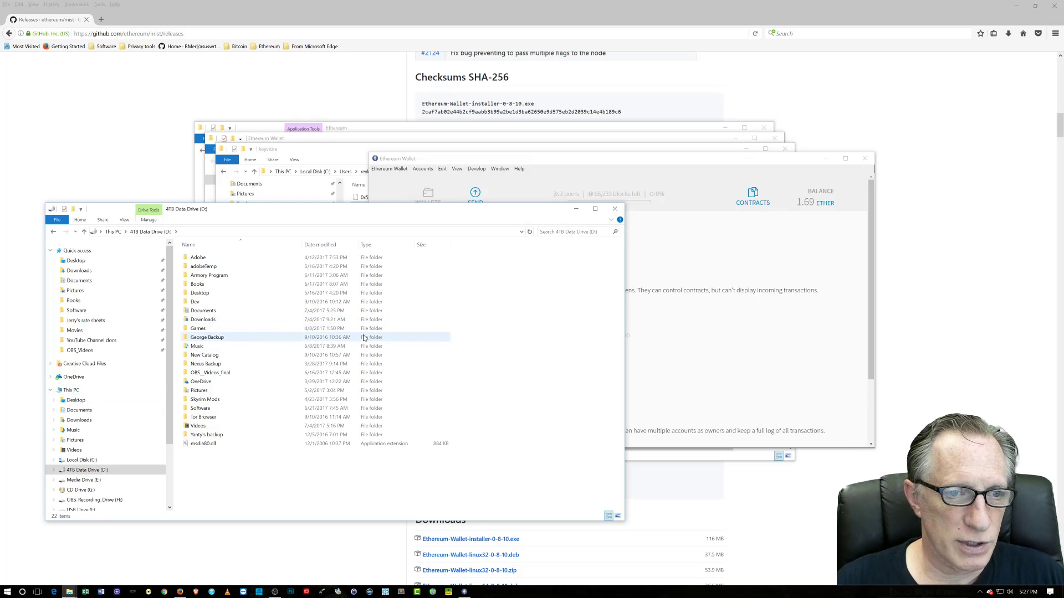
double_click(232, 310)
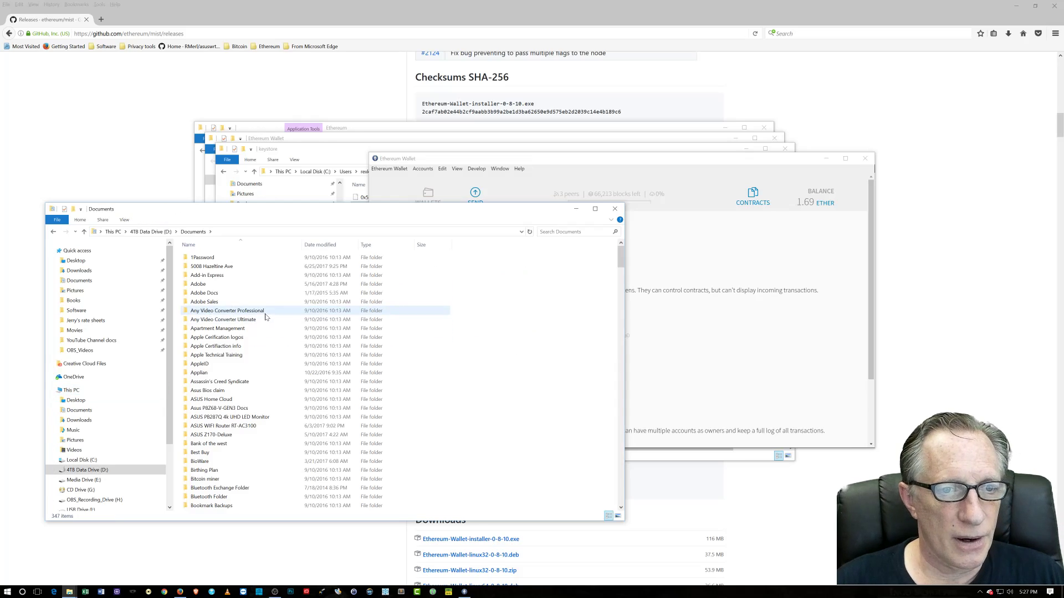
click(345, 246)
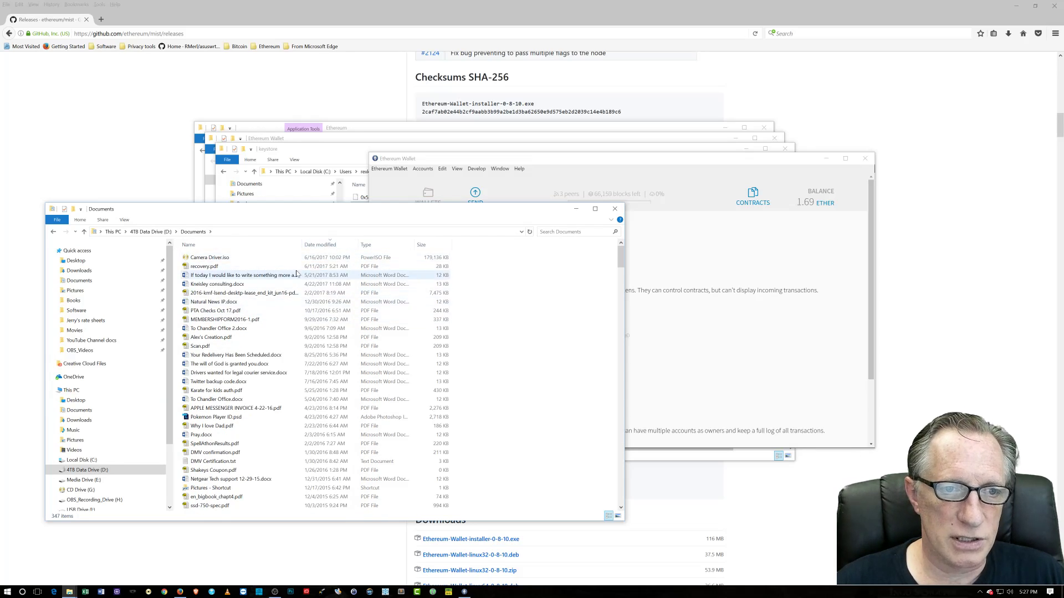
click(233, 247)
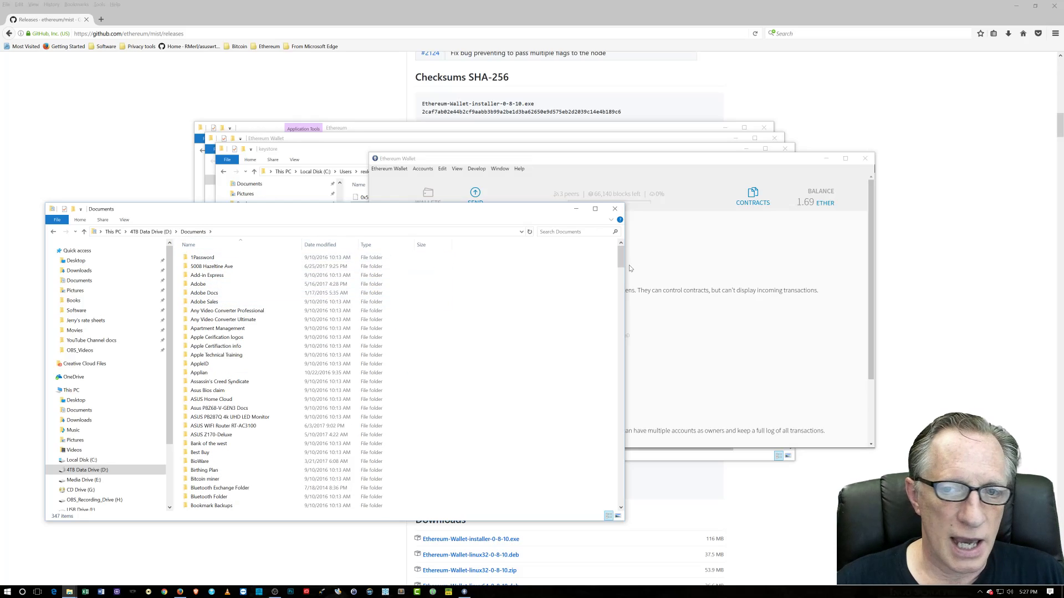
drag(620, 257, 620, 304)
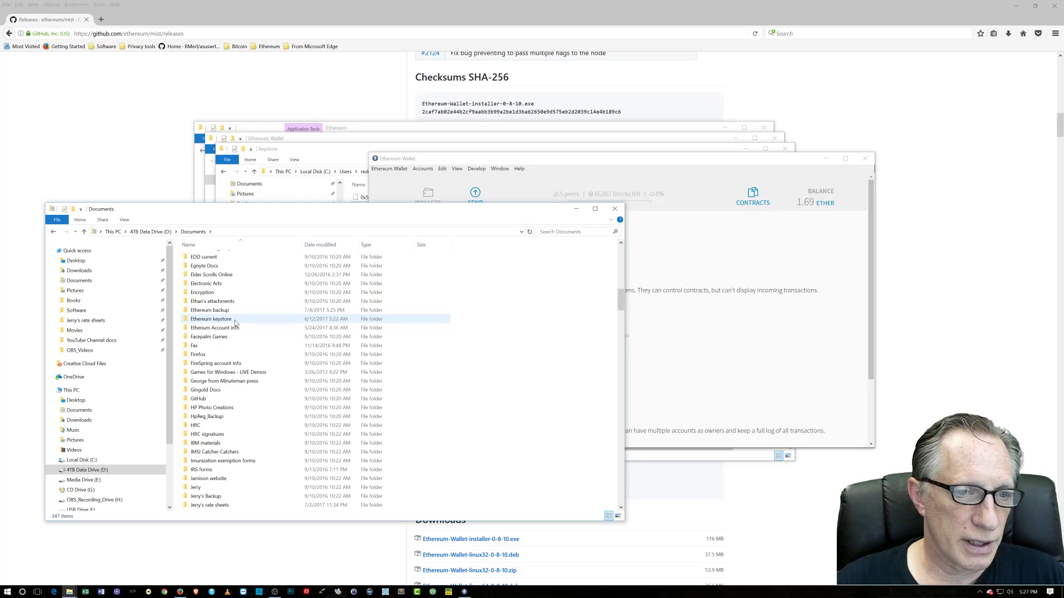
- Check the account info and Ethereum keystore folders on D:, returning to Documents each time
double_click(231, 328)
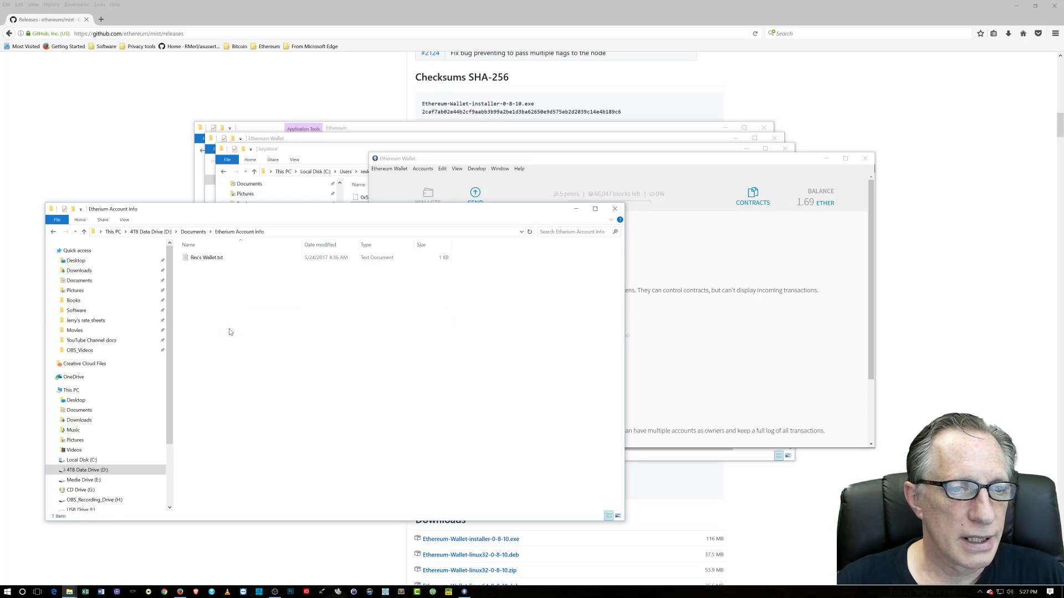
click(53, 232)
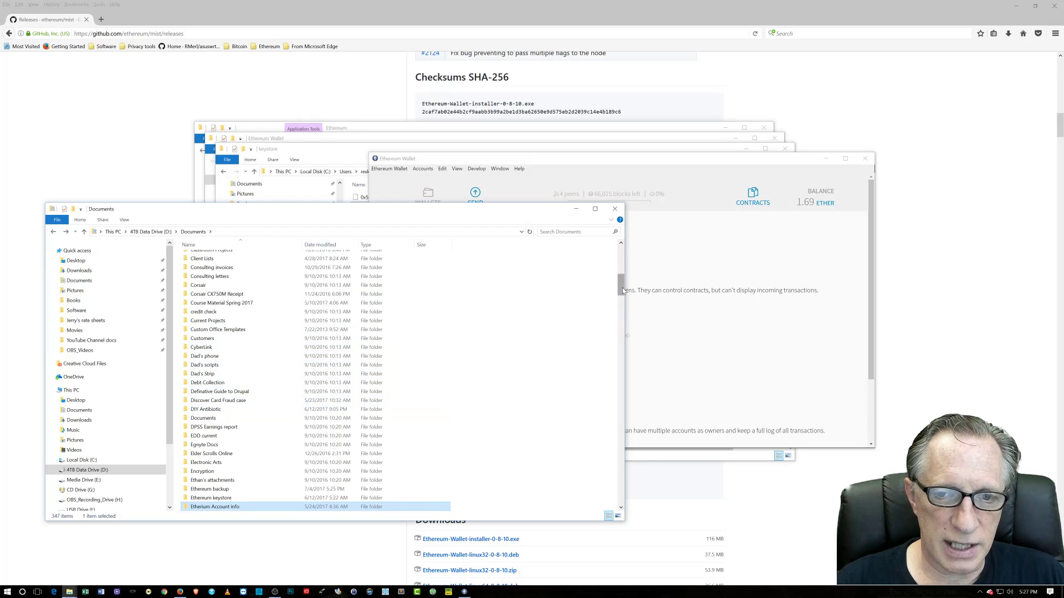
scroll(623, 290, down, 5)
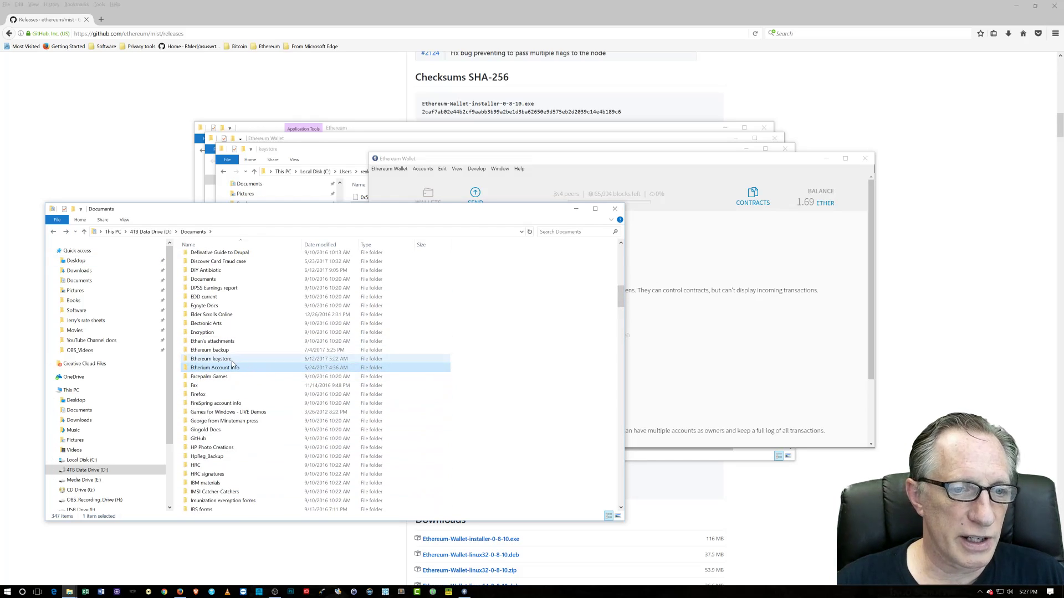
double_click(232, 363)
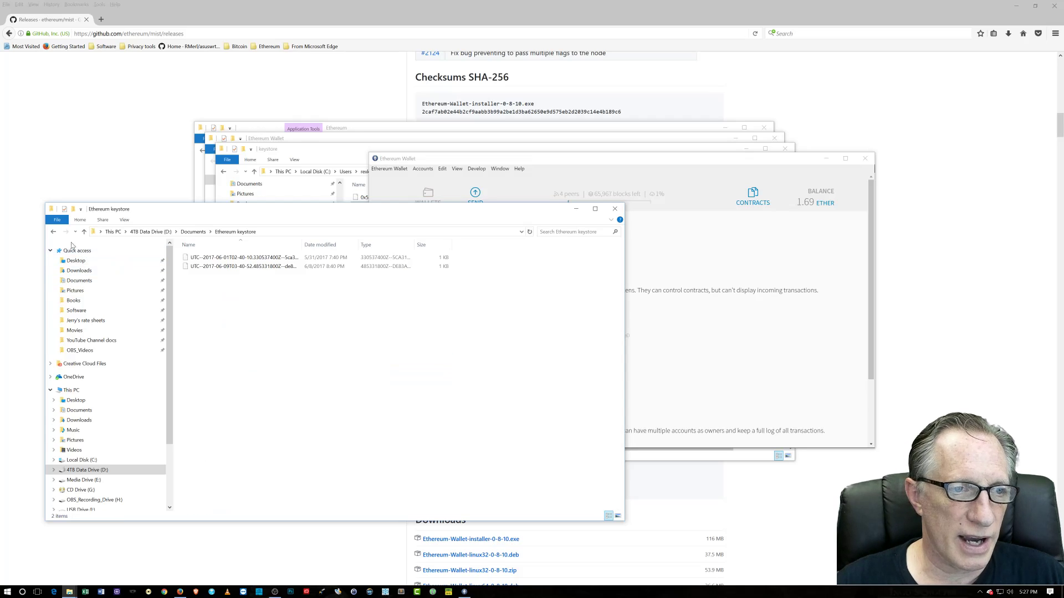
click(53, 232)
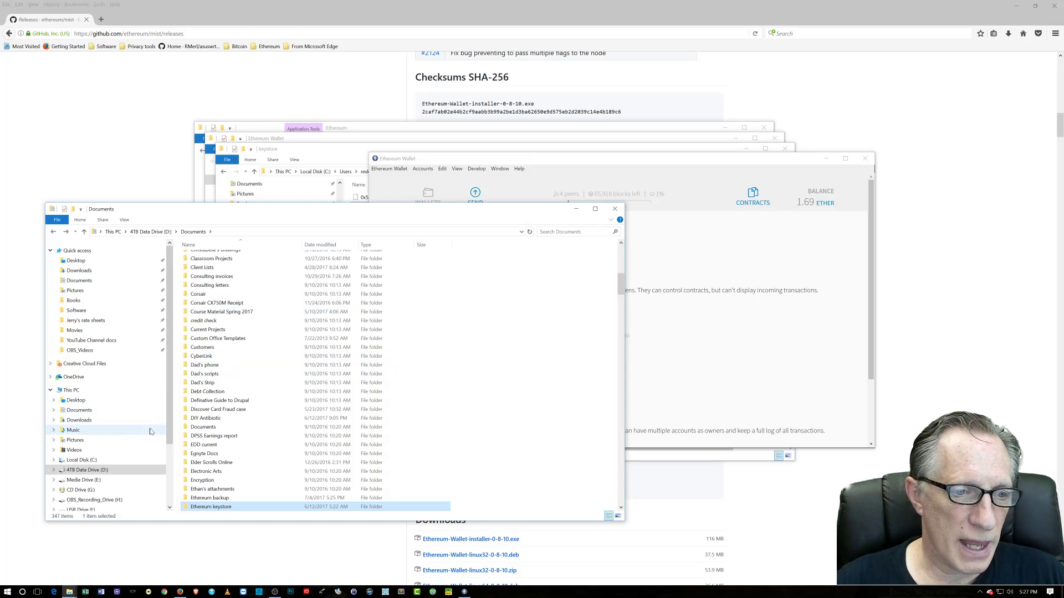
drag(169, 395, 172, 448)
- Look inside Ethereum keystore on PC Backup (K:), then return to the wallet's account options
click(82, 463)
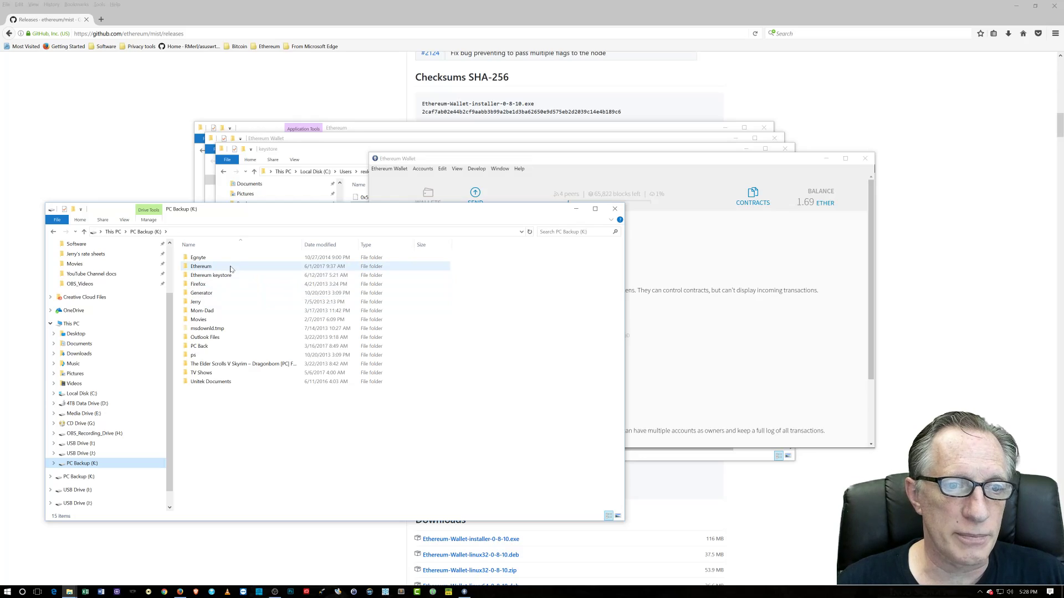
click(226, 277)
double_click(225, 277)
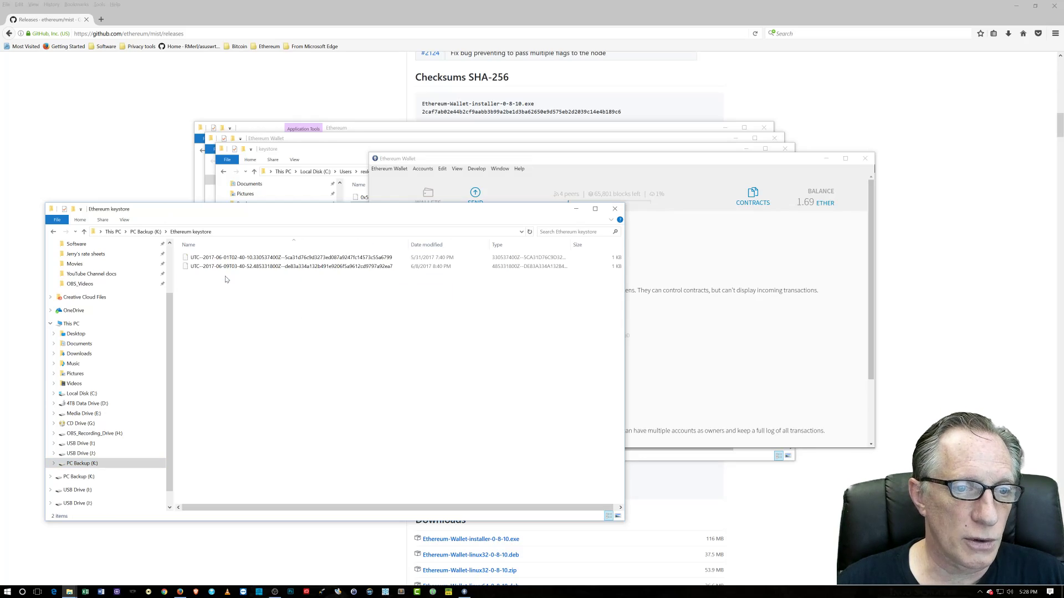
click(49, 232)
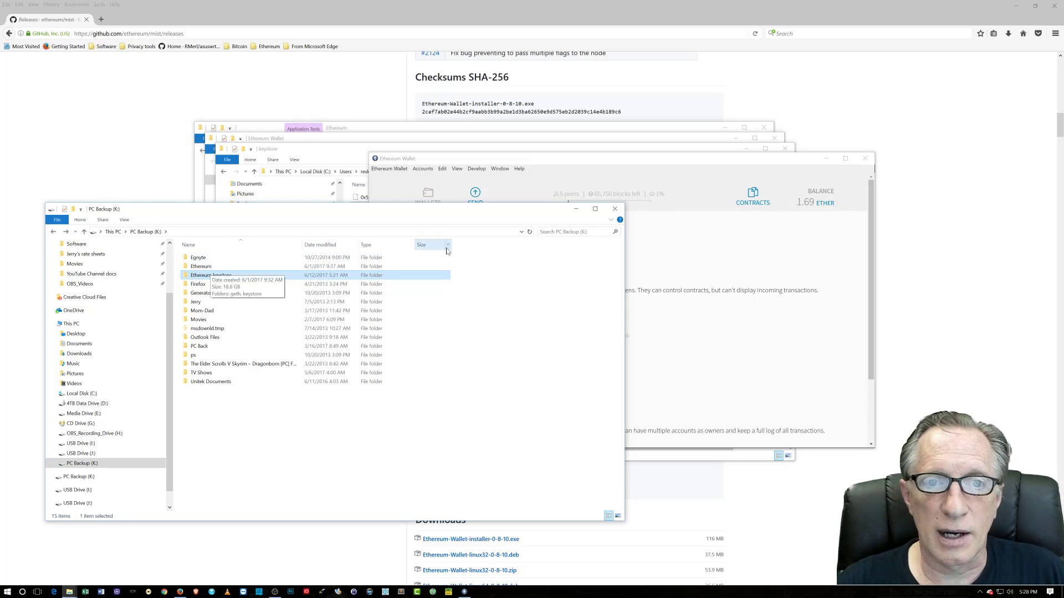
click(518, 159)
click(423, 169)
- Choose Import accounts to bring up the 'Do you have a wallet file?' prompt
click(427, 192)
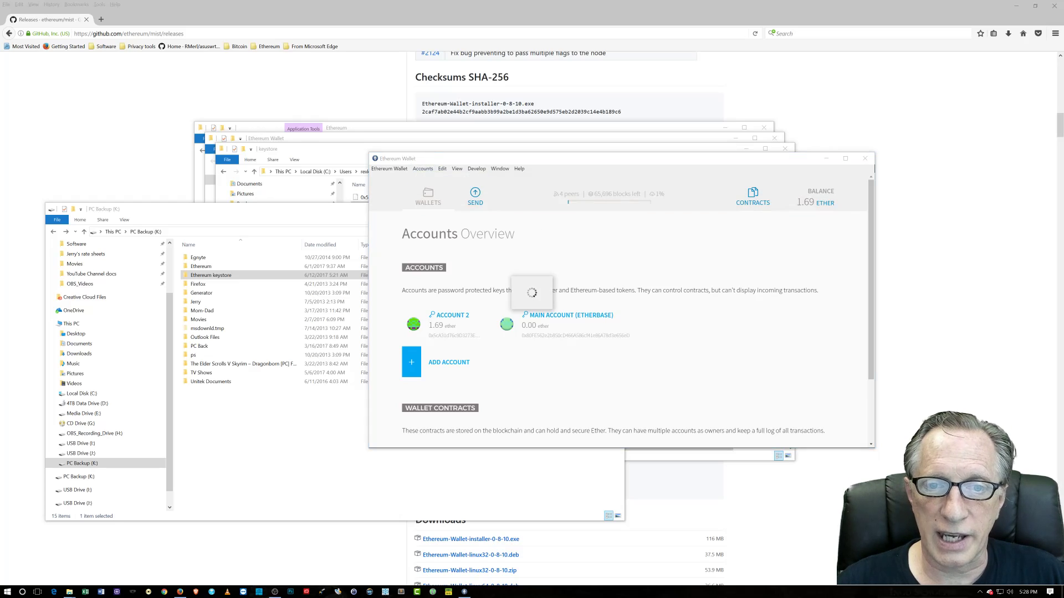